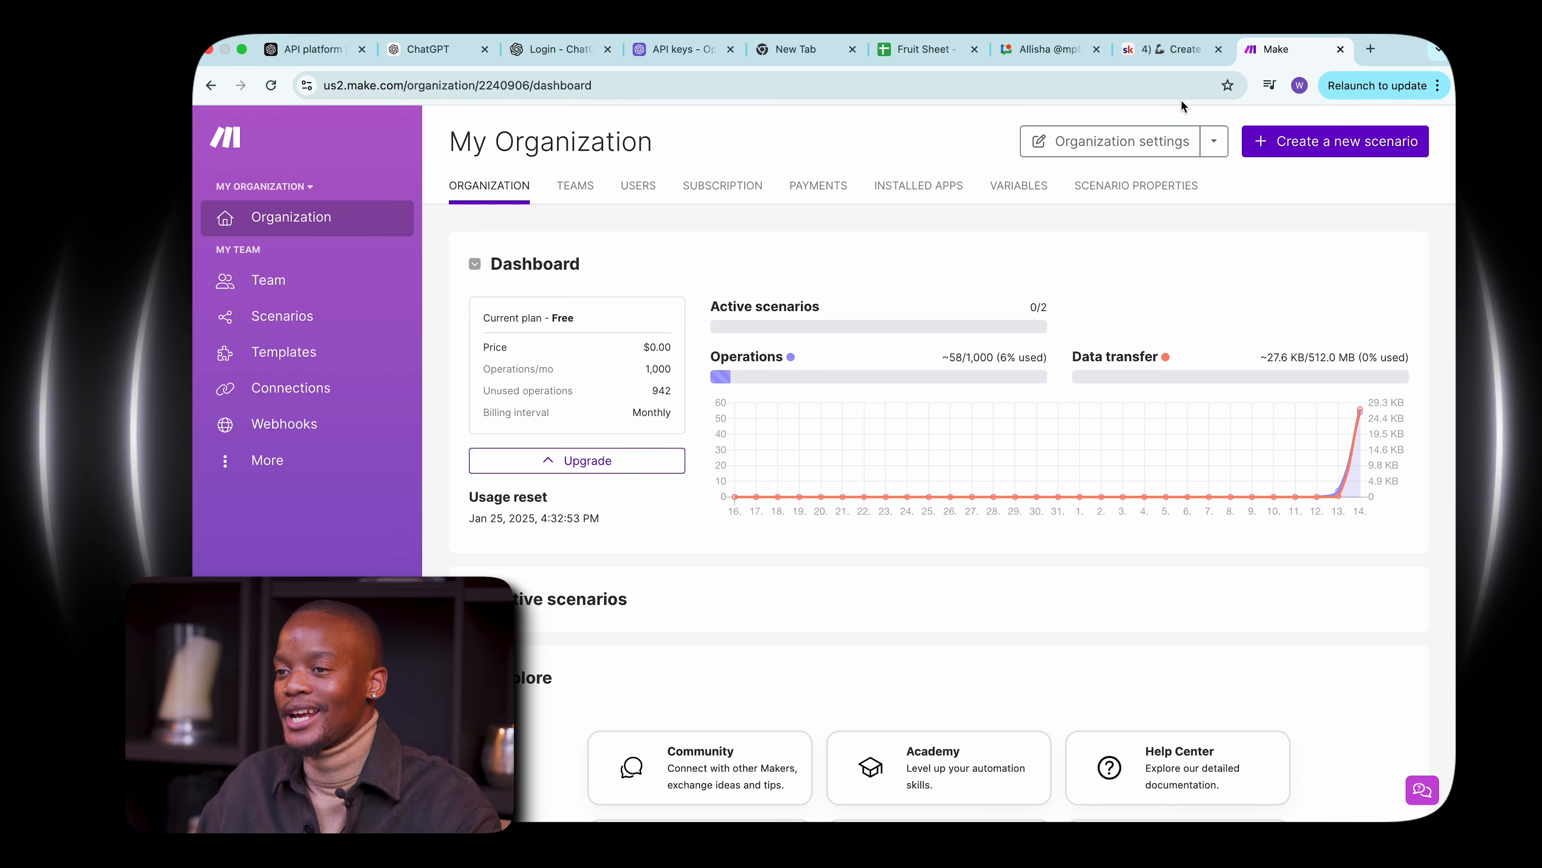
Create a new scenario and add a Google Sheets Watch New Rows trigger module.
left_click(1325, 143)
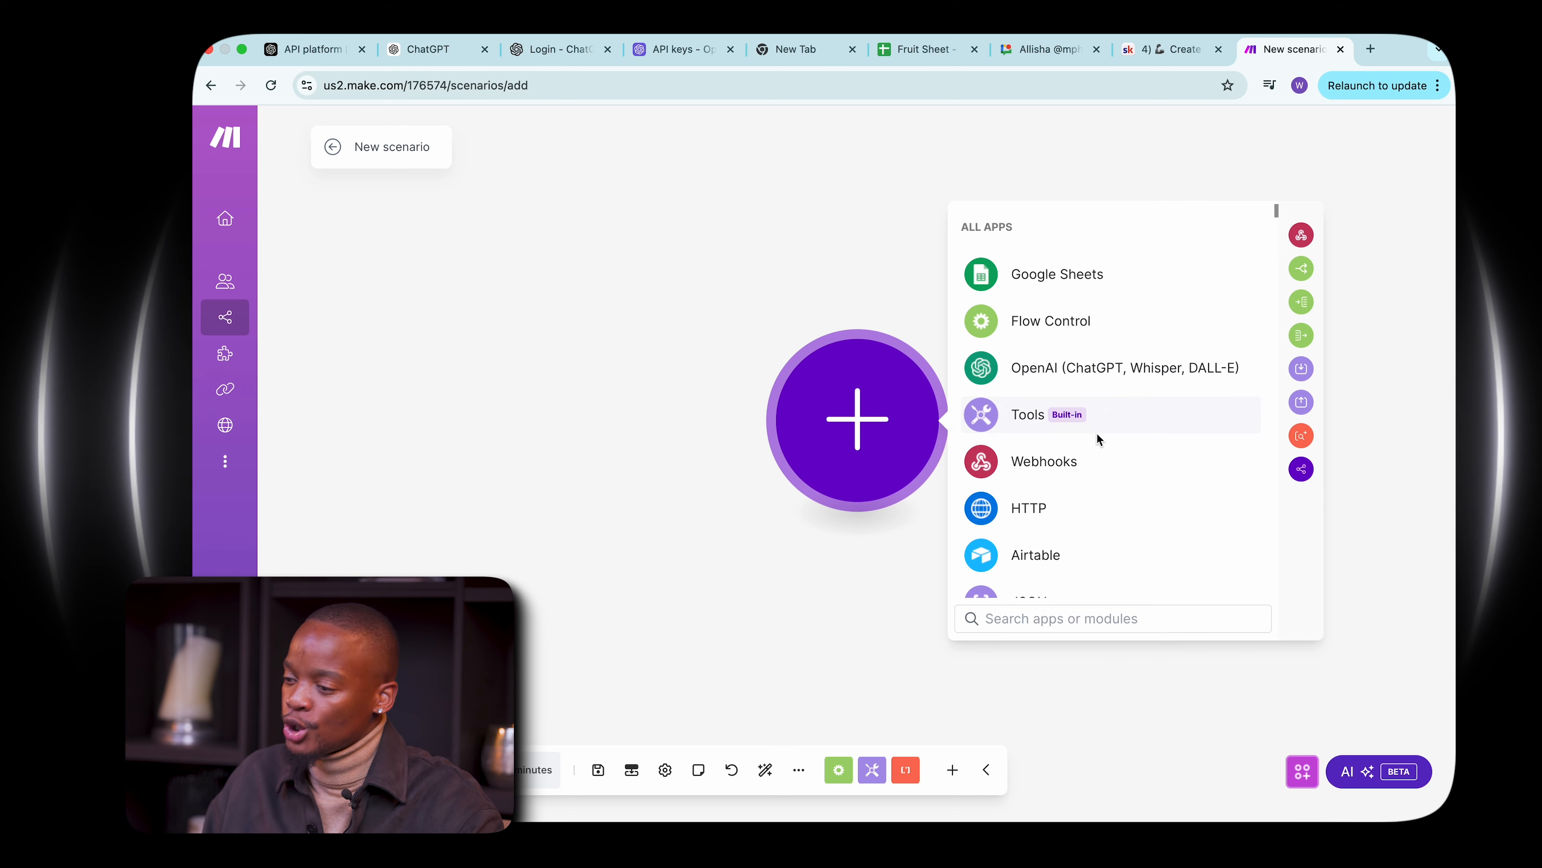
scroll(1107, 395, "down", 5)
scroll(1102, 392, "down", 5)
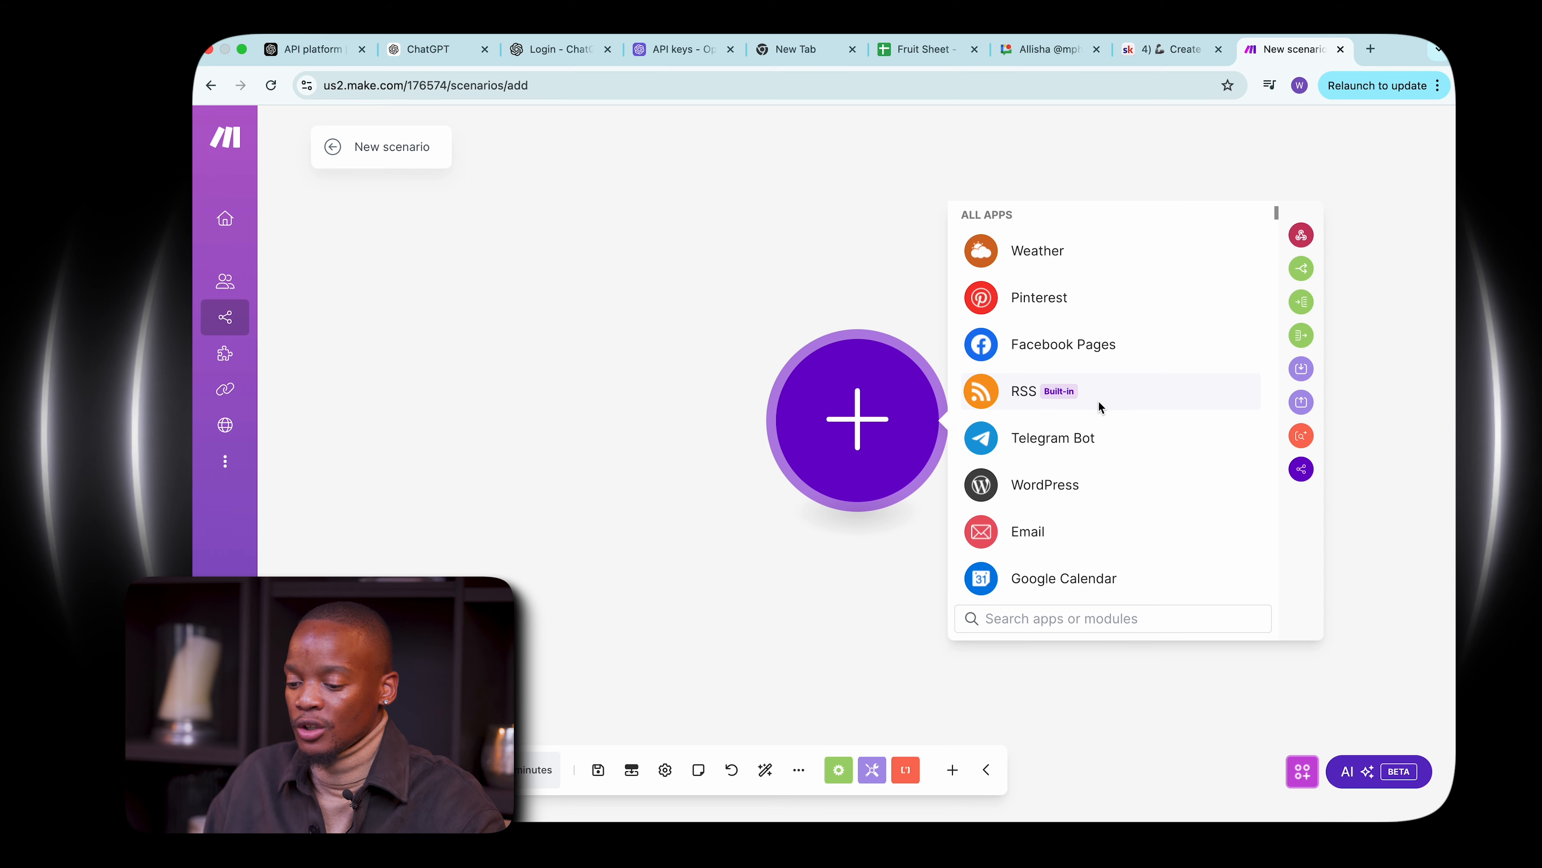
scroll(1090, 426, "down", 8)
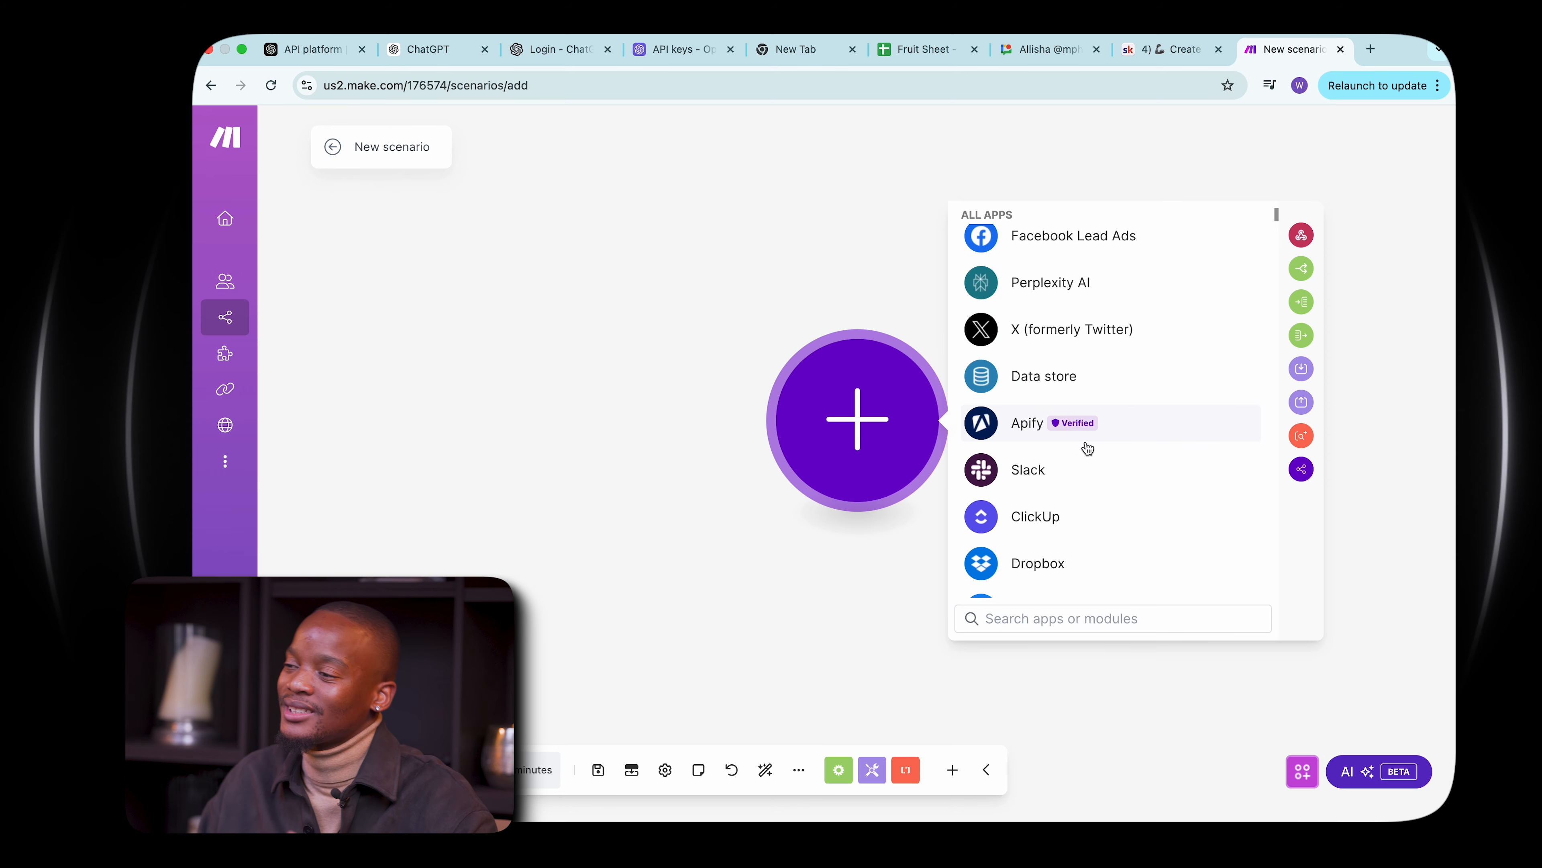
scroll(1088, 448, "down", 1)
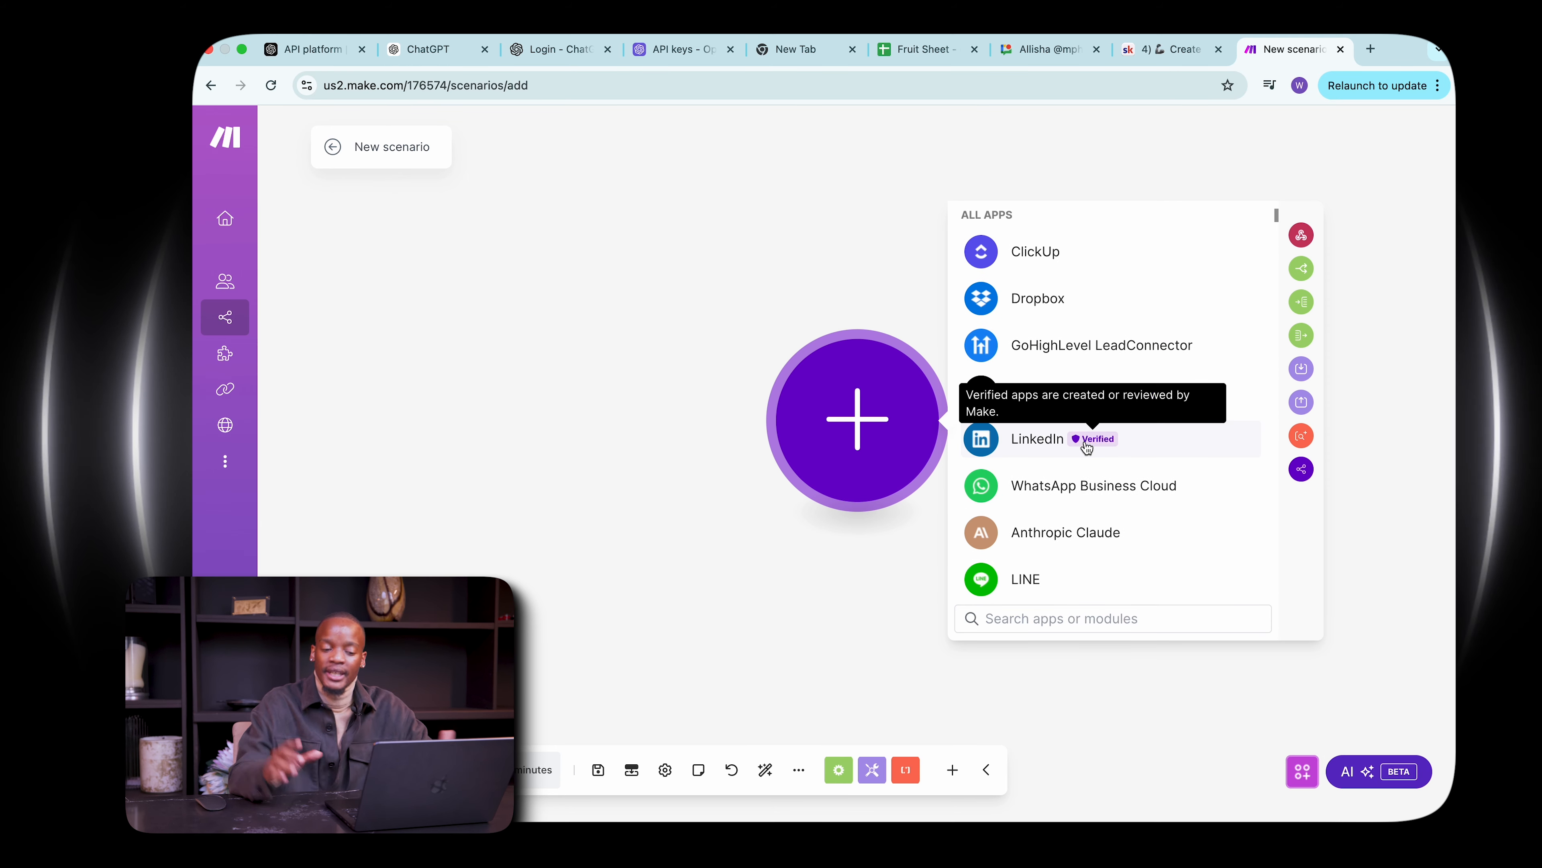
scroll(1081, 388, "up", 3)
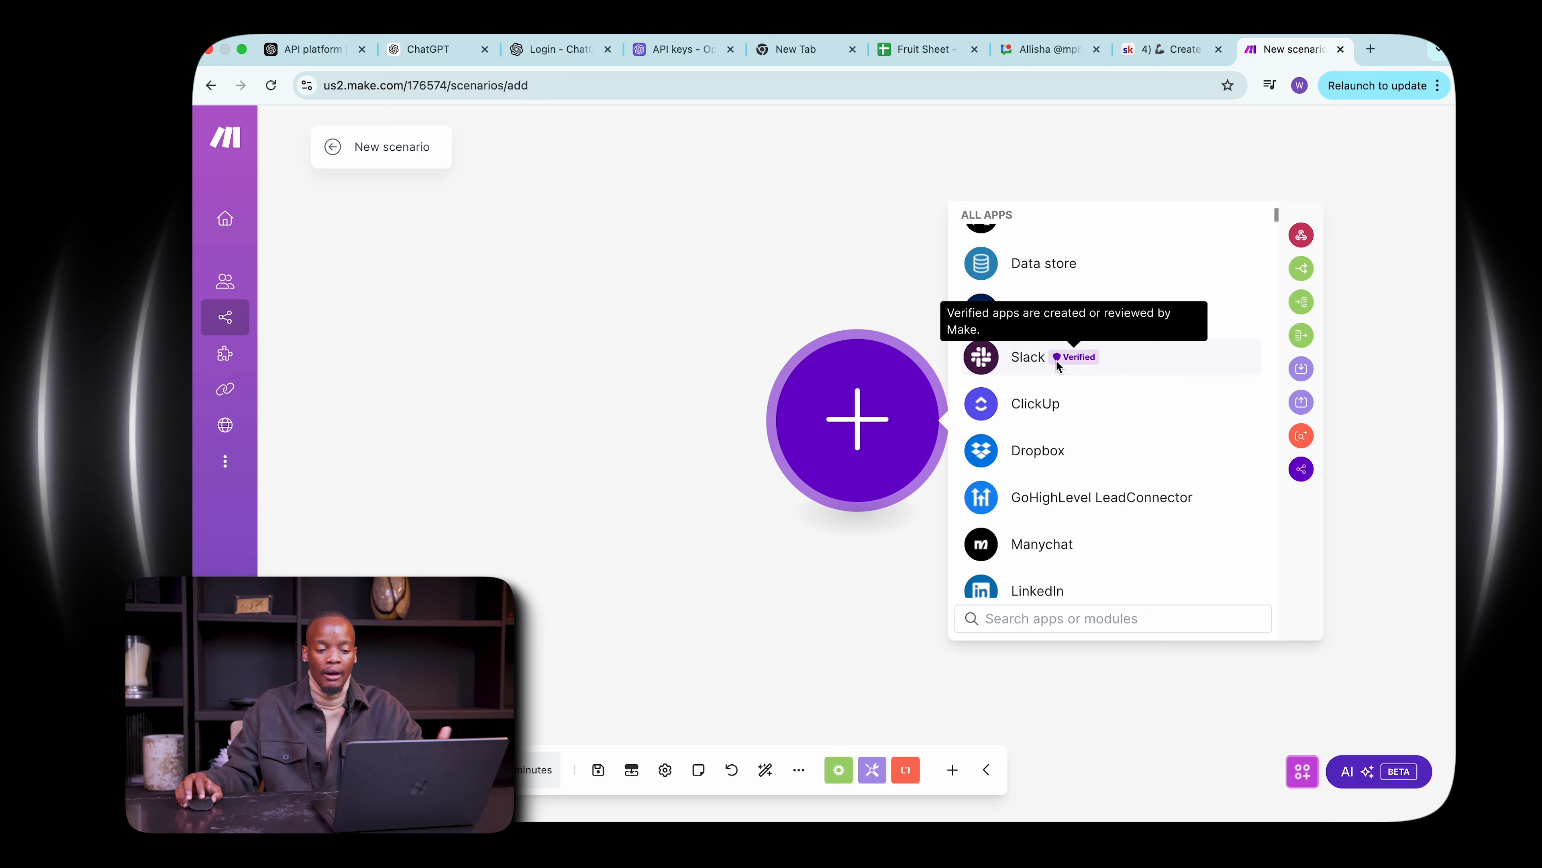
scroll(1092, 328, "up", 3)
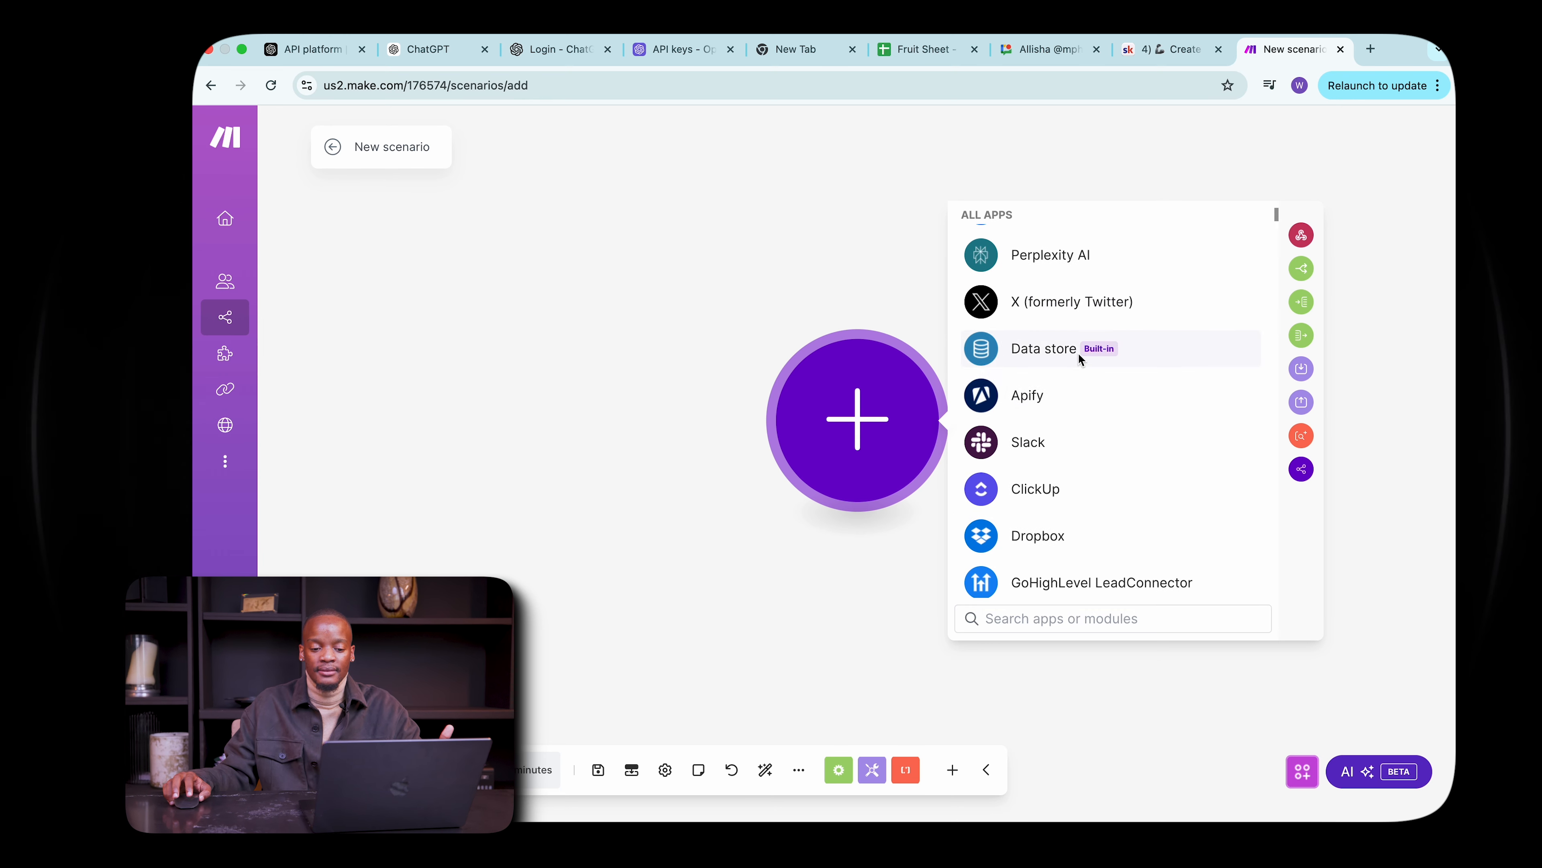
scroll(1086, 365, "up", 6)
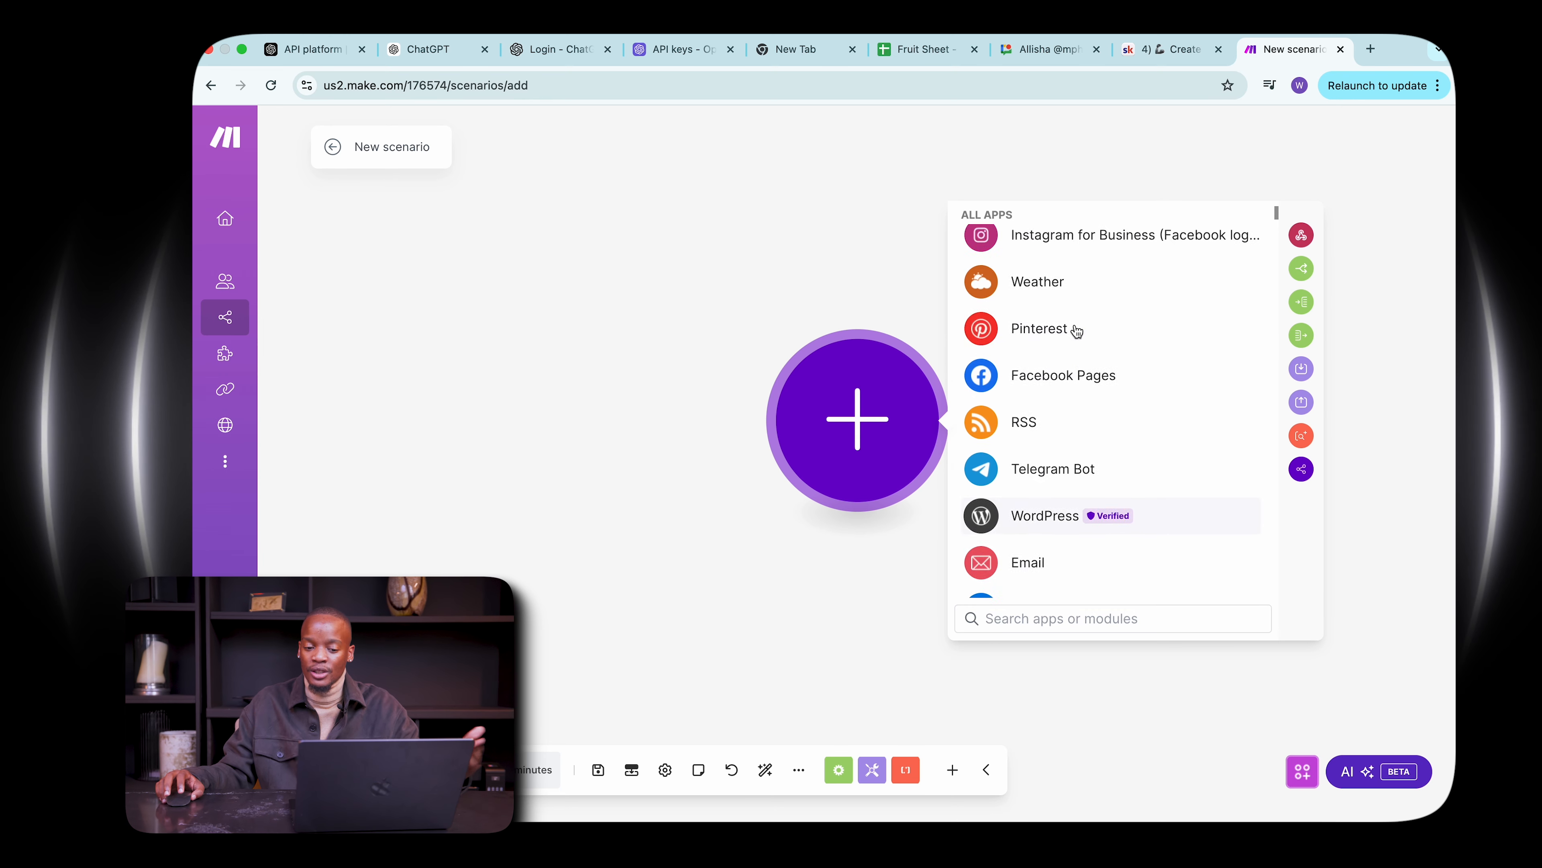
scroll(1105, 365, "up", 8)
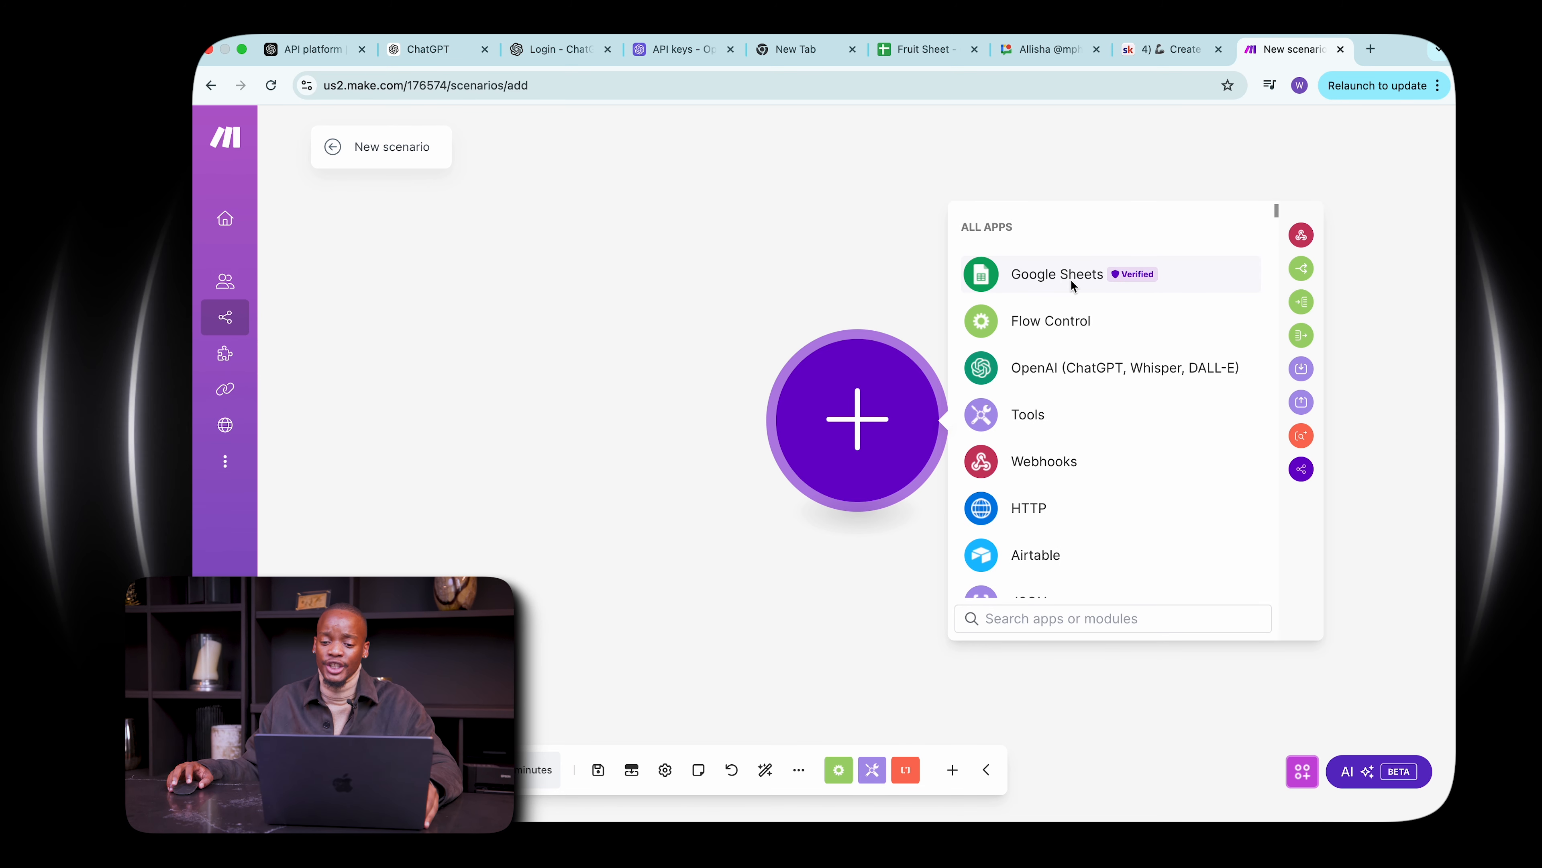
left_click(1072, 285)
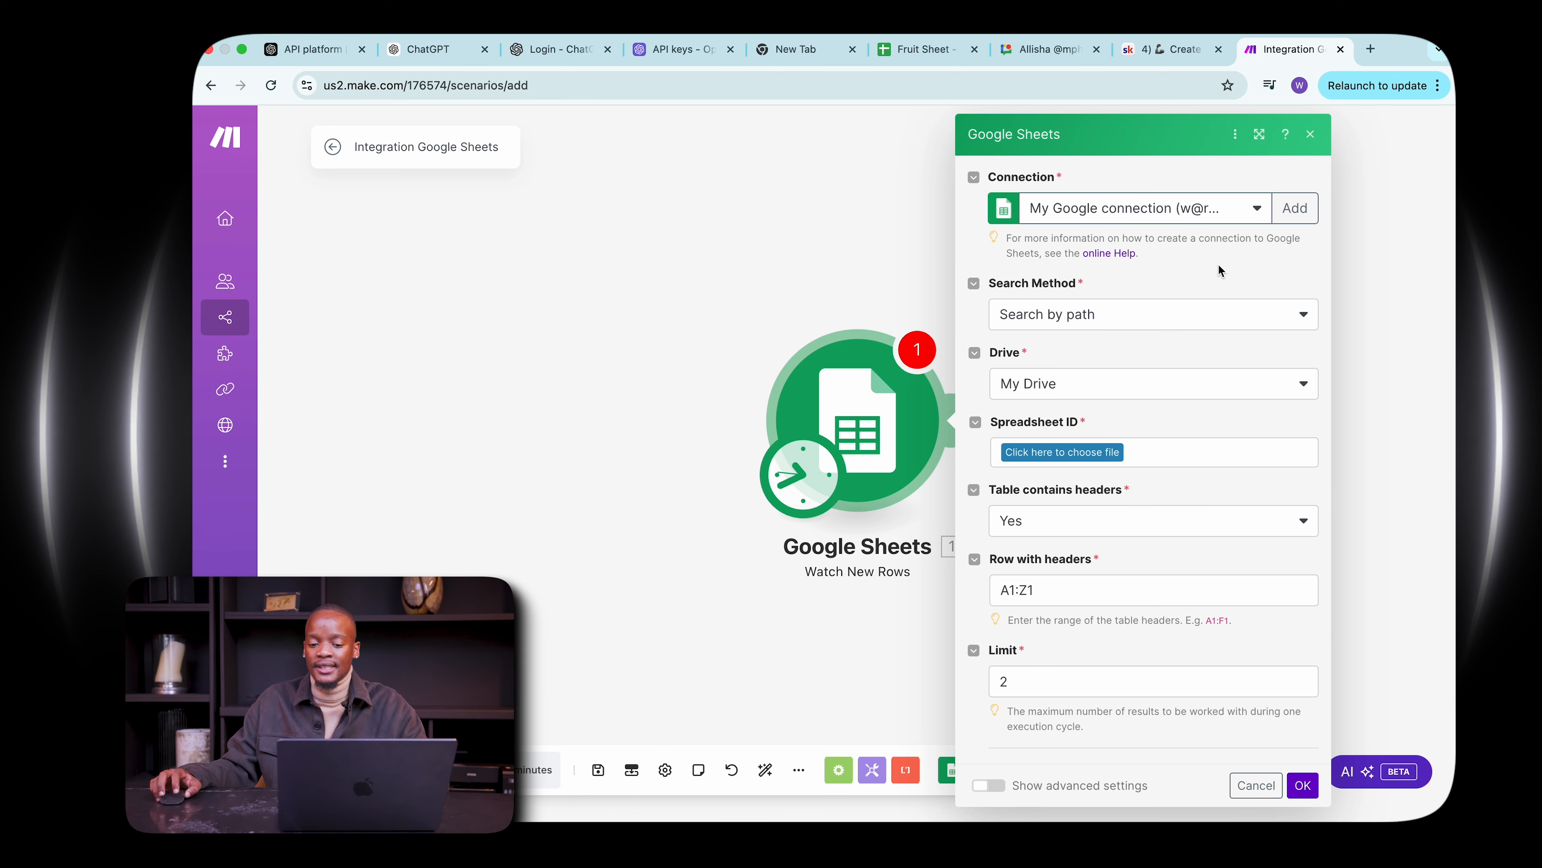
Set the trigger's drive to My Drive and choose the Fruit Sheet spreadsheet.
left_click(1140, 388)
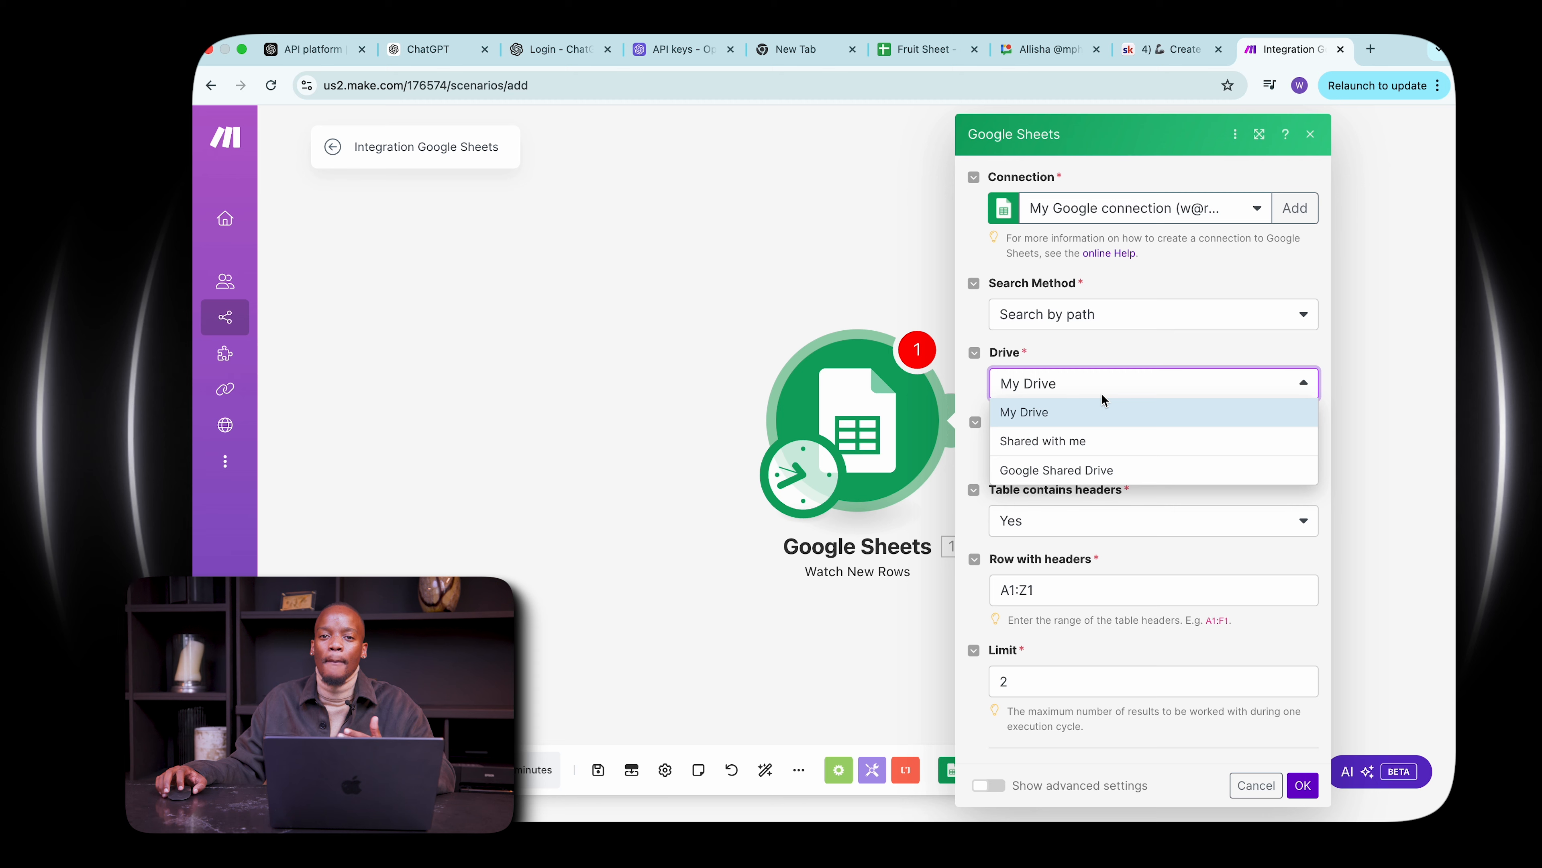
left_click(1058, 410)
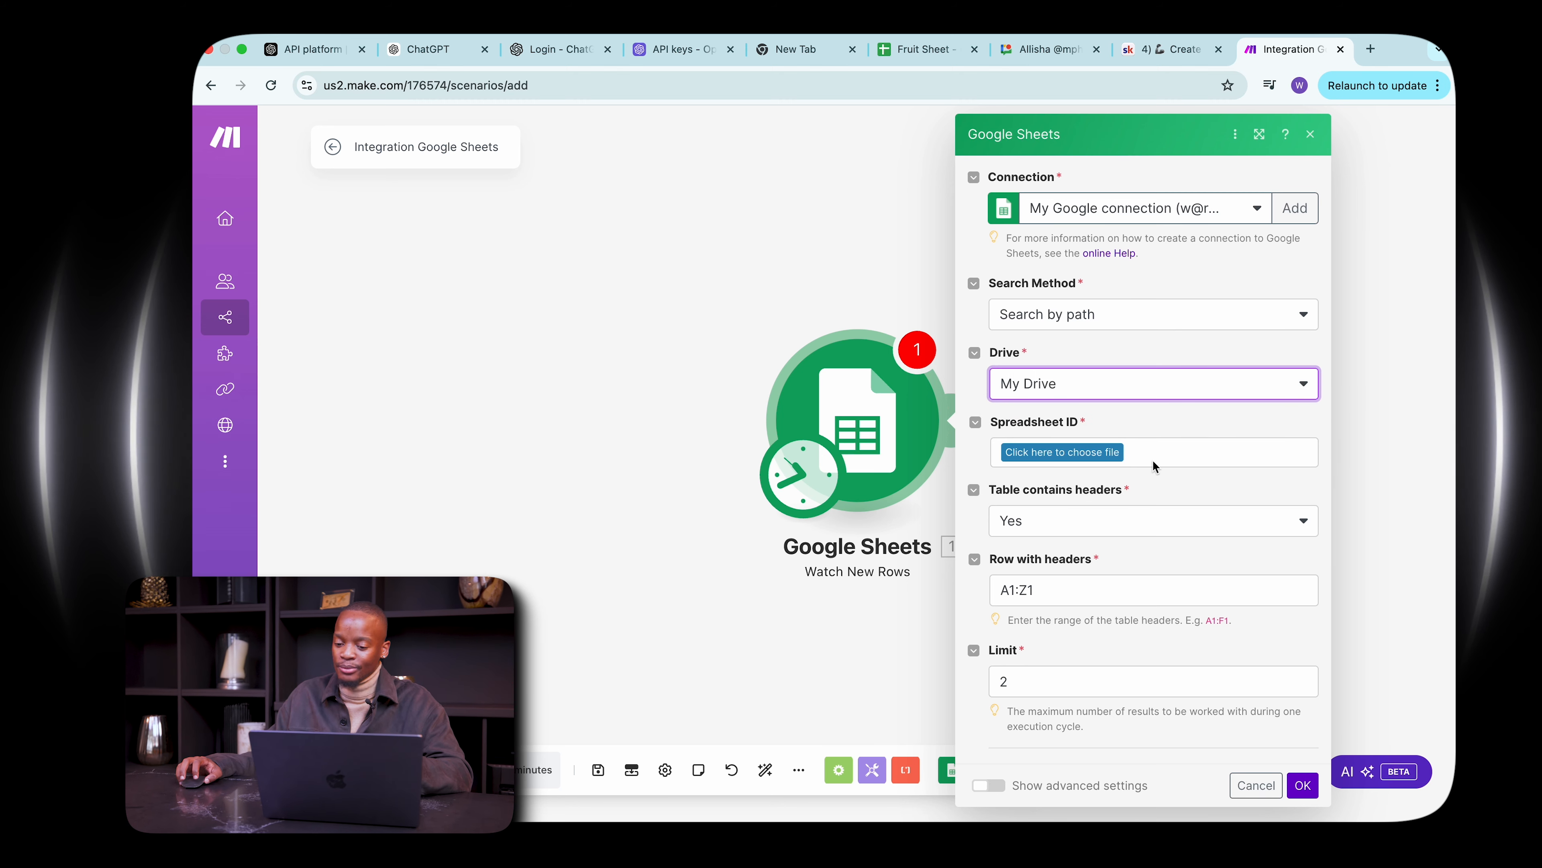
left_click(1097, 454)
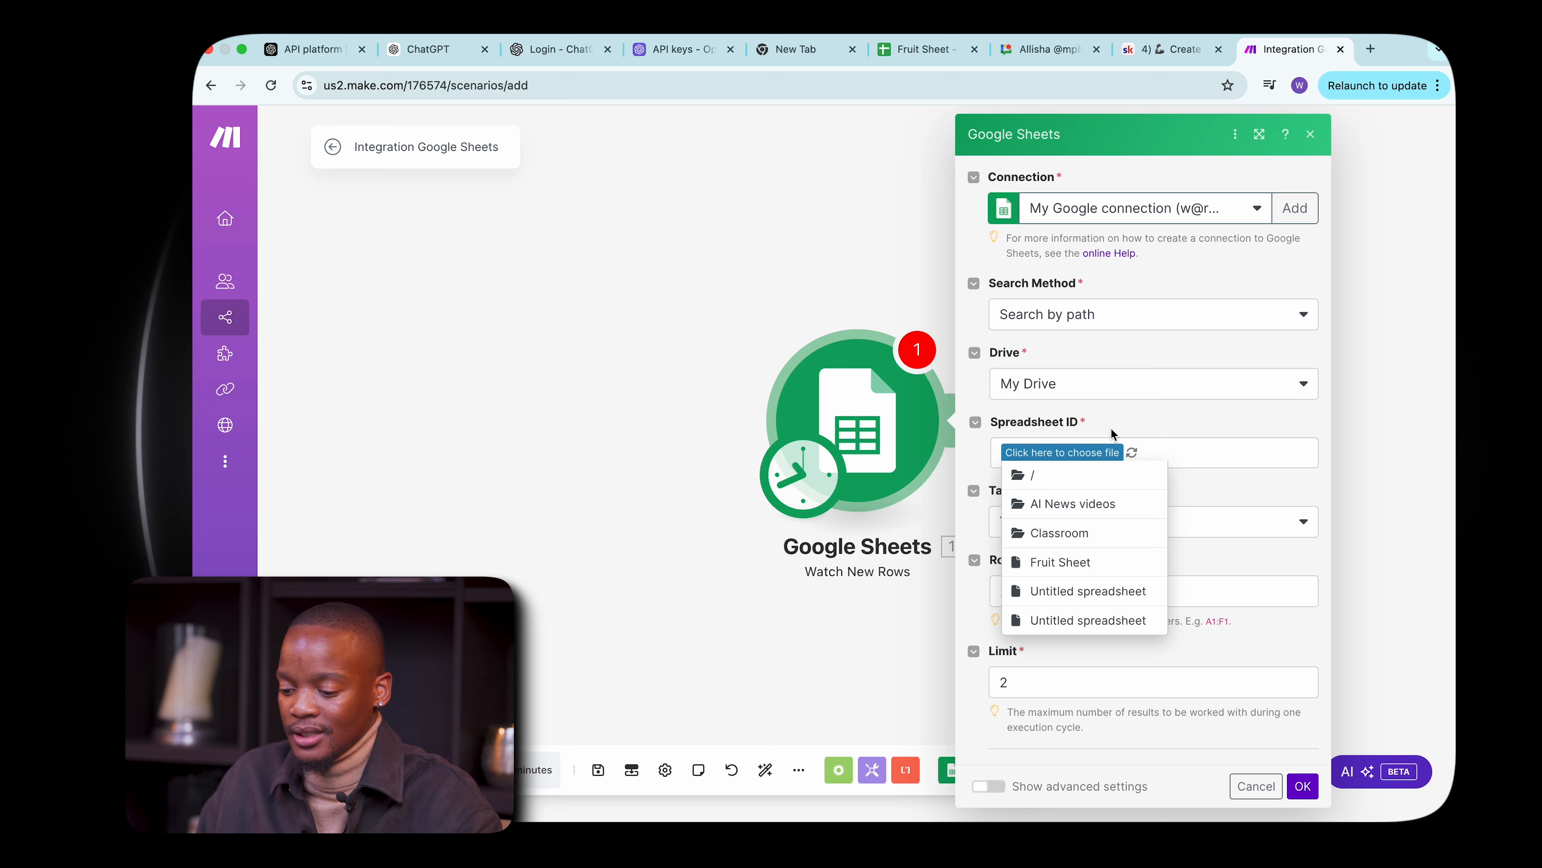
left_click(1086, 566)
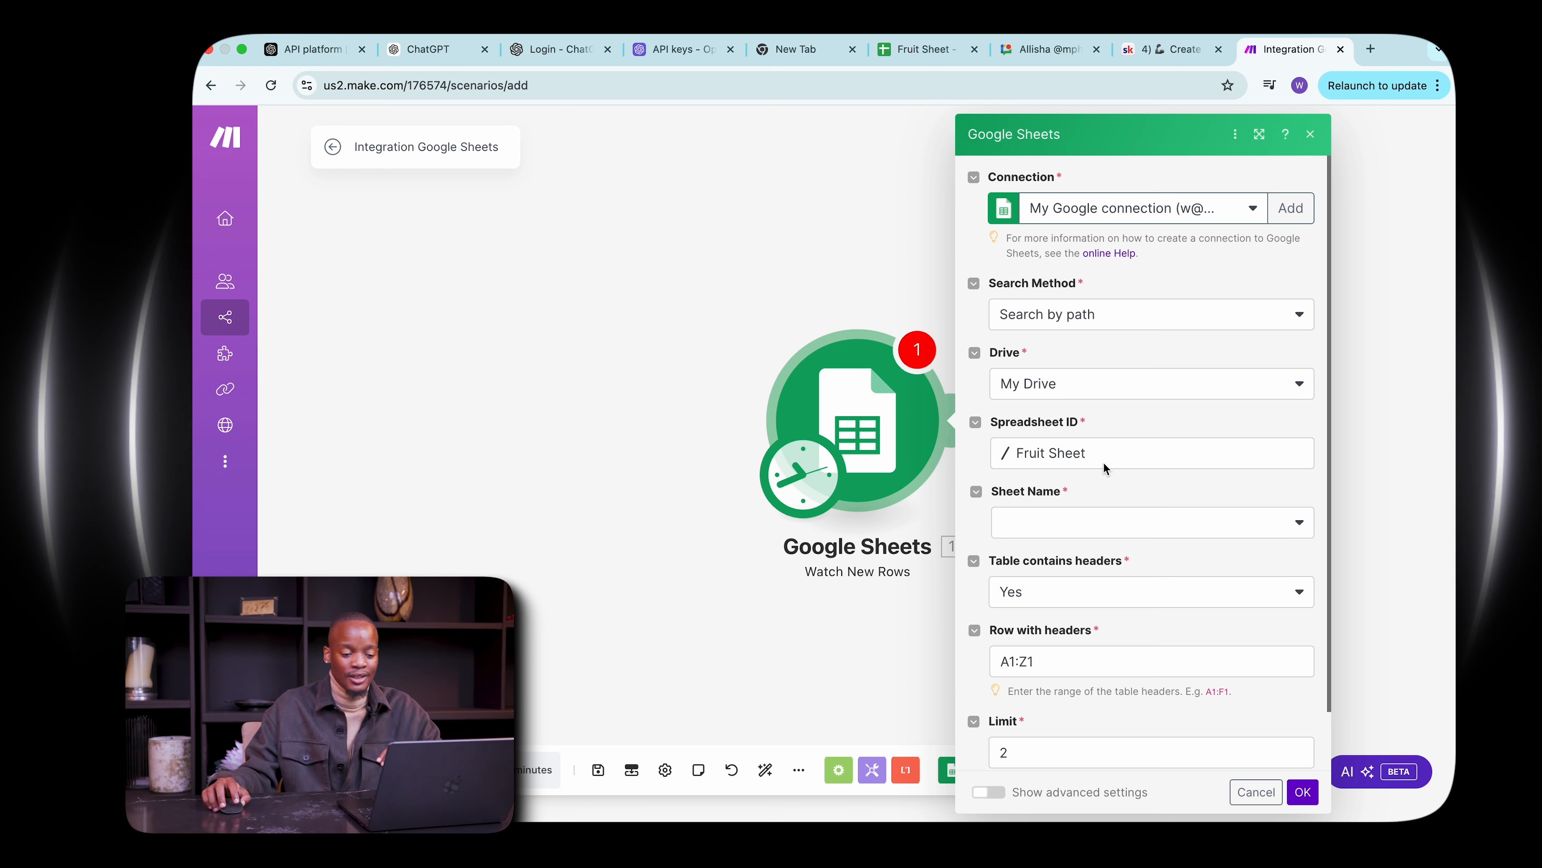
Select Sheet1 as the sheet name and set the row with headers to A1:A21.
left_click(1060, 523)
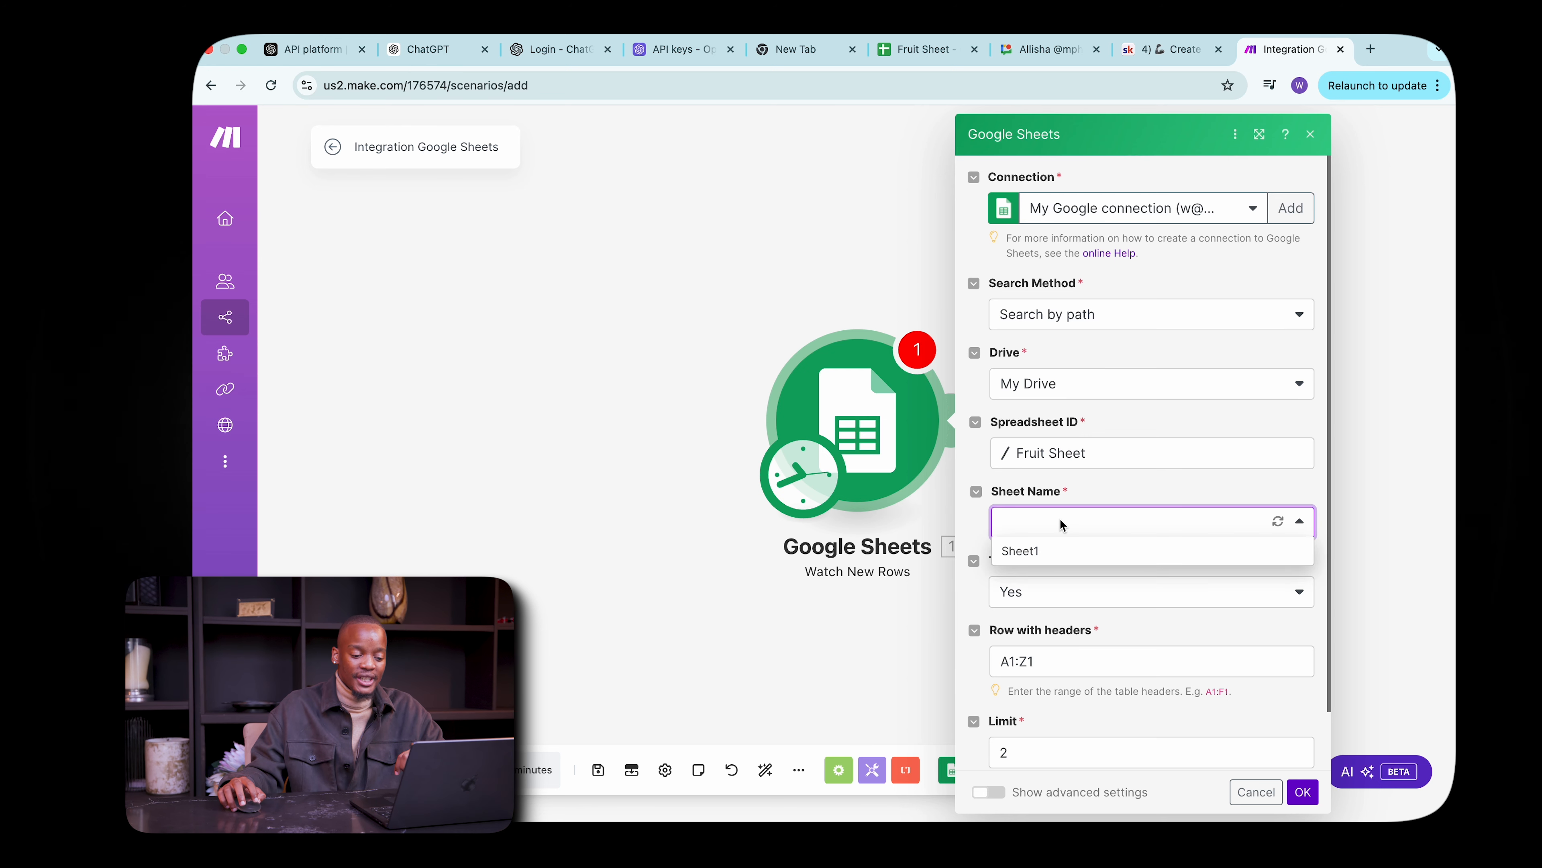
left_click(1051, 552)
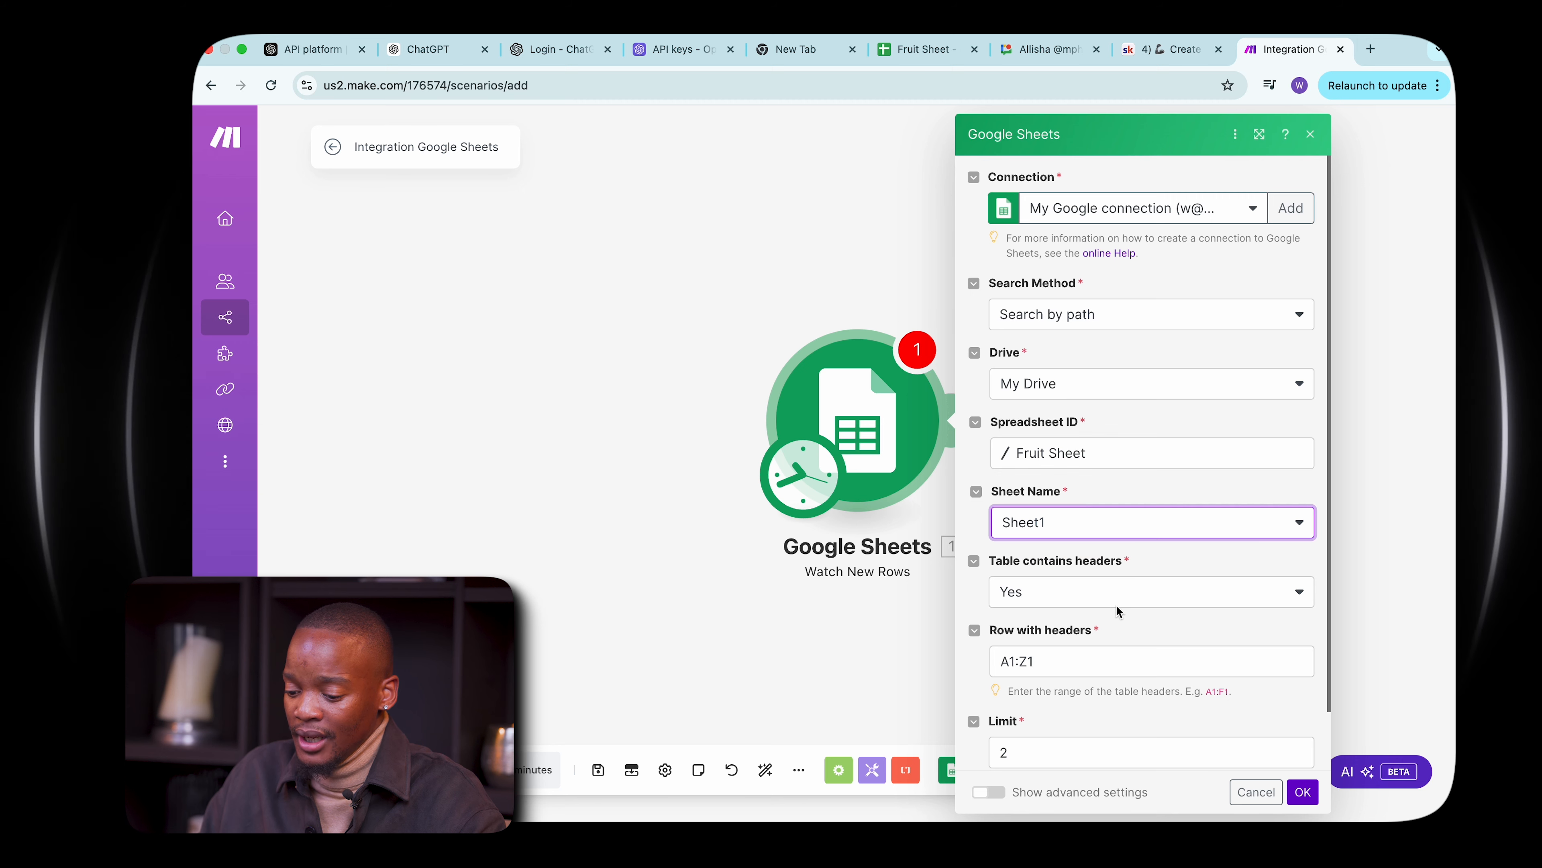
scroll(1120, 601, "down", 2)
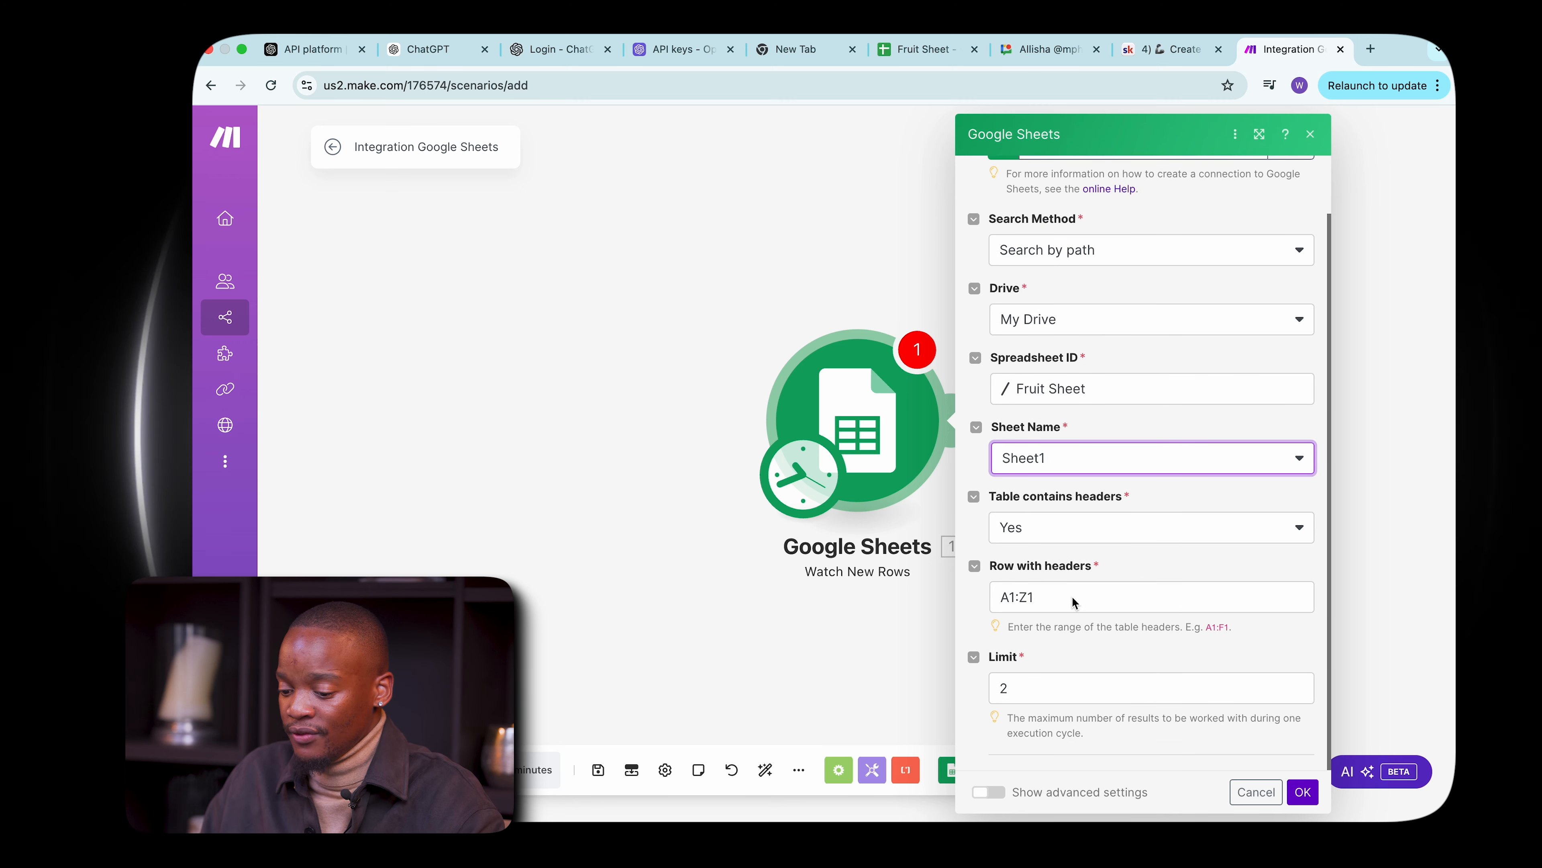
left_click(1040, 598)
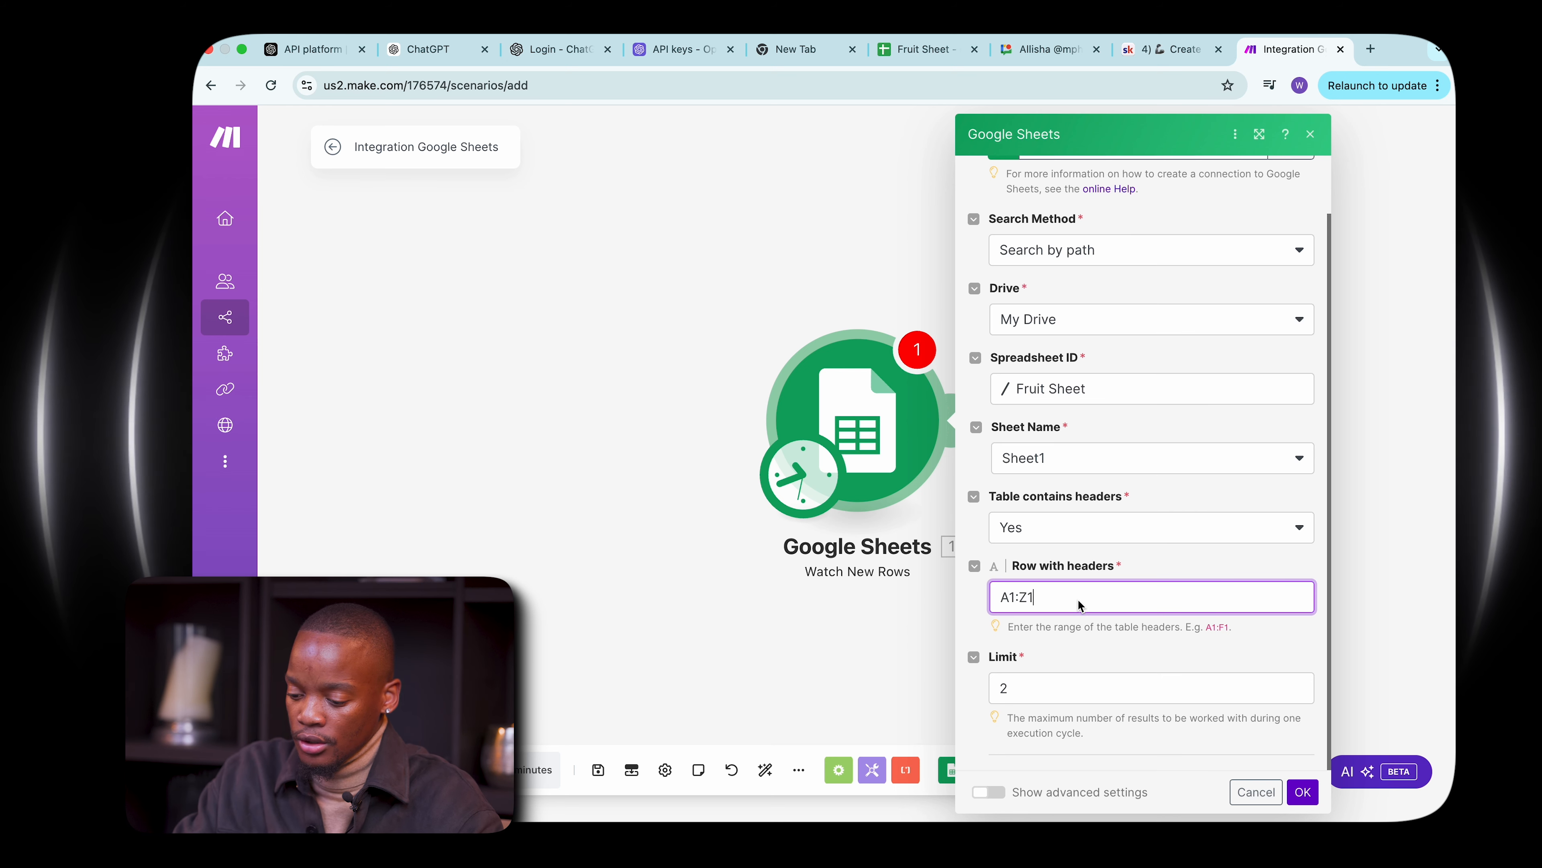
key("BackSpace")
key("BackSpace")
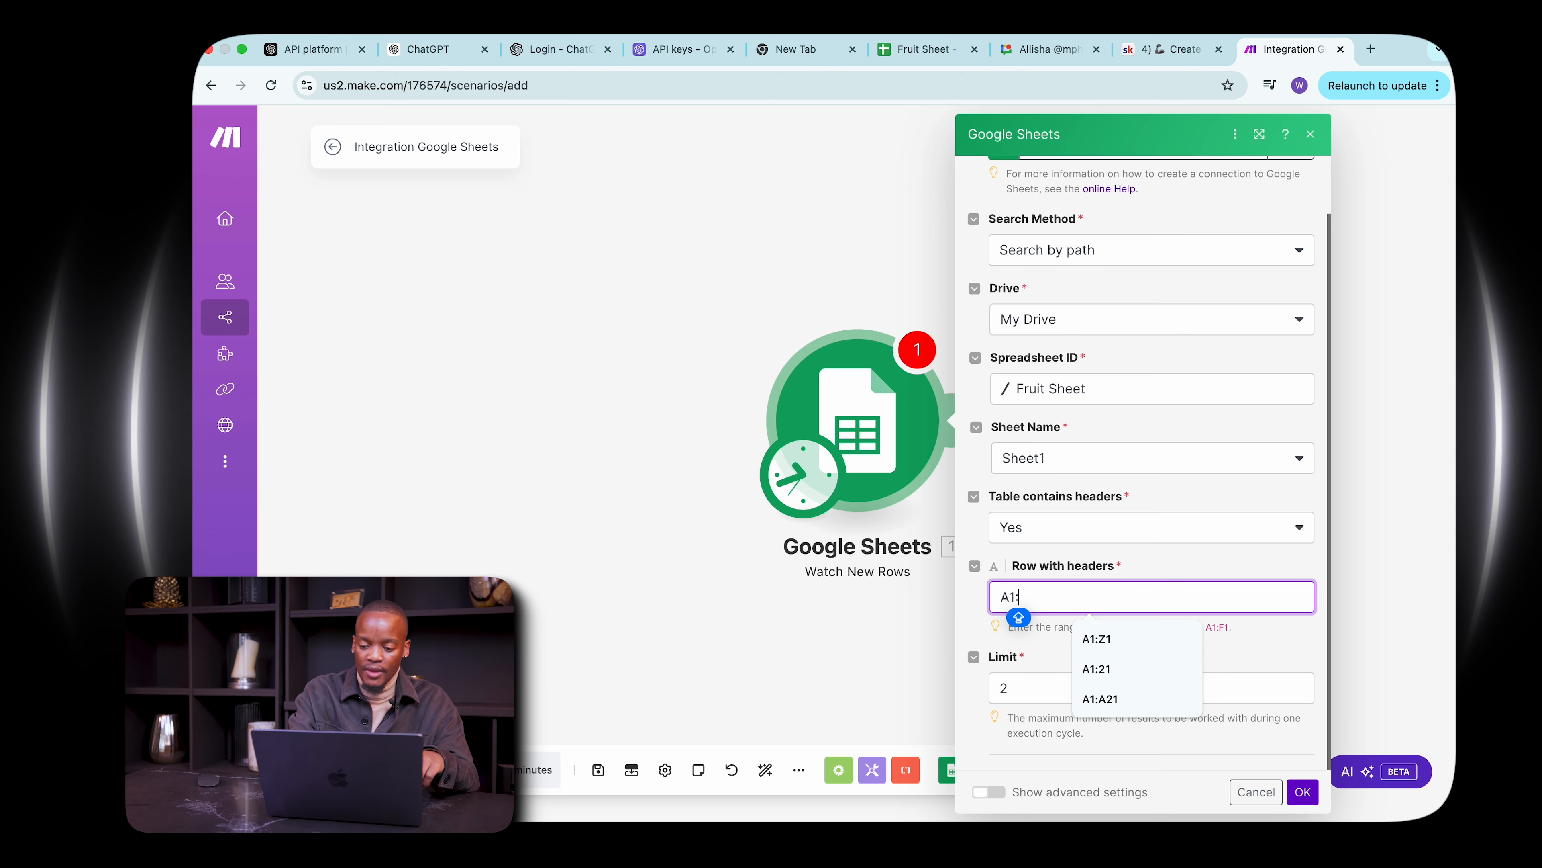
type("A")
key("Caps_Lock")
type("21")
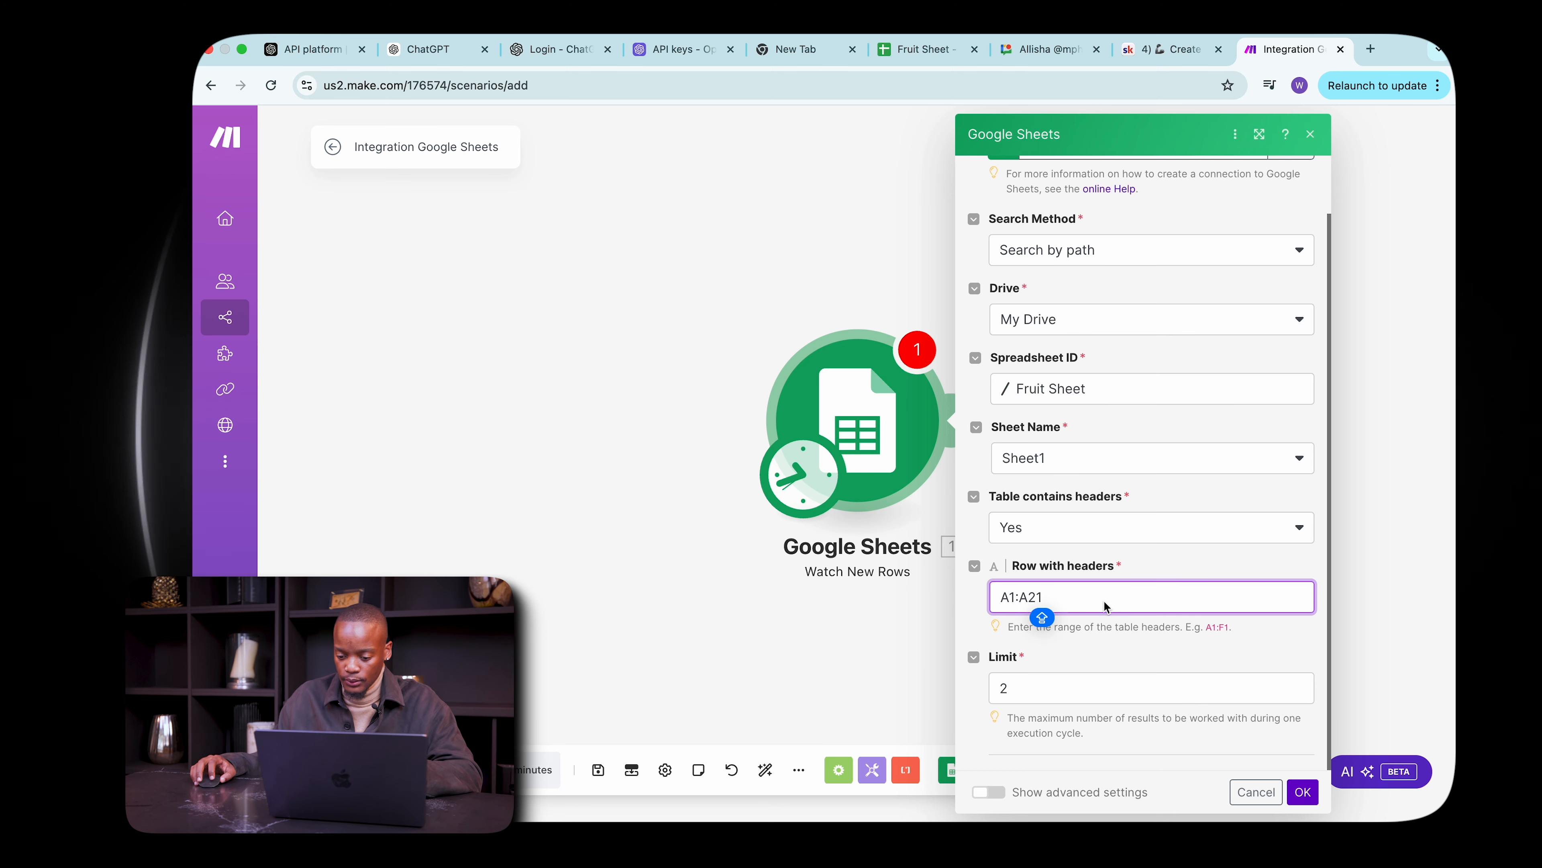
left_click(1239, 648)
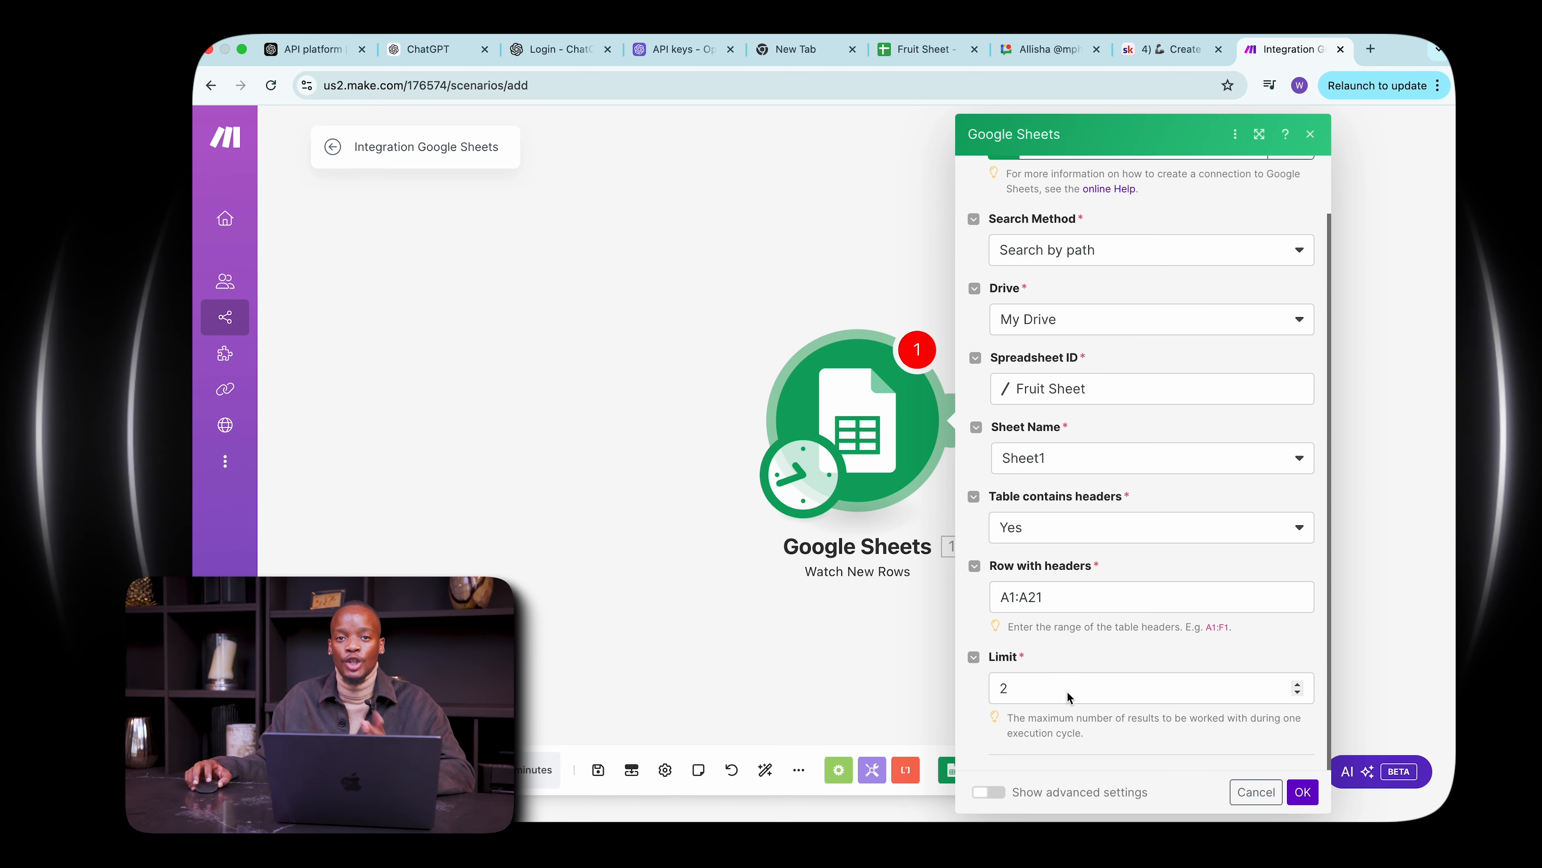
Save the trigger settings and choose to start from all rows.
left_click(1303, 792)
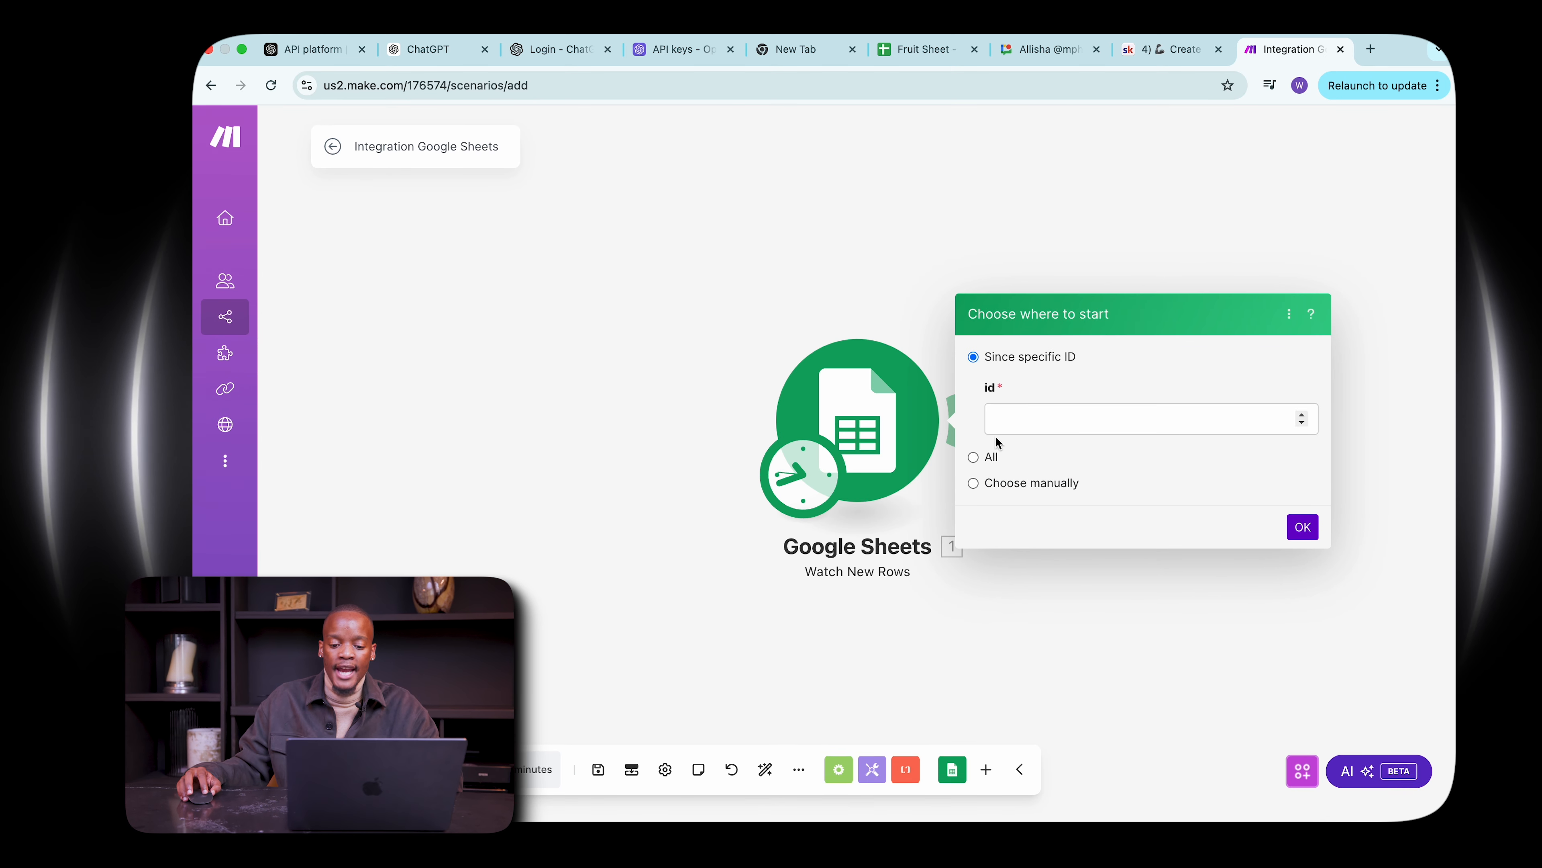
left_click(973, 457)
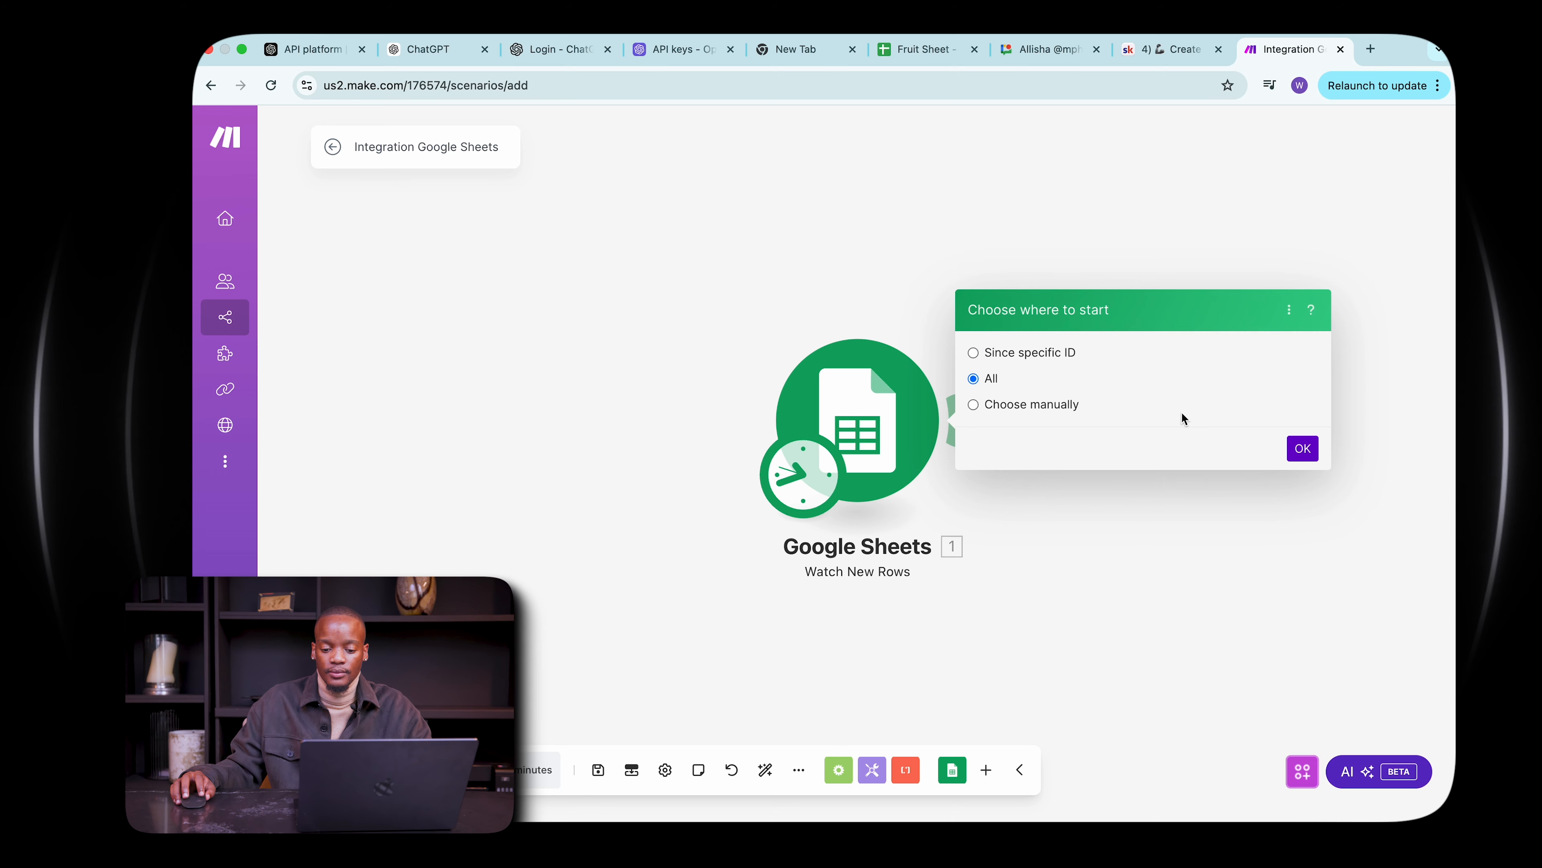
left_click(1298, 453)
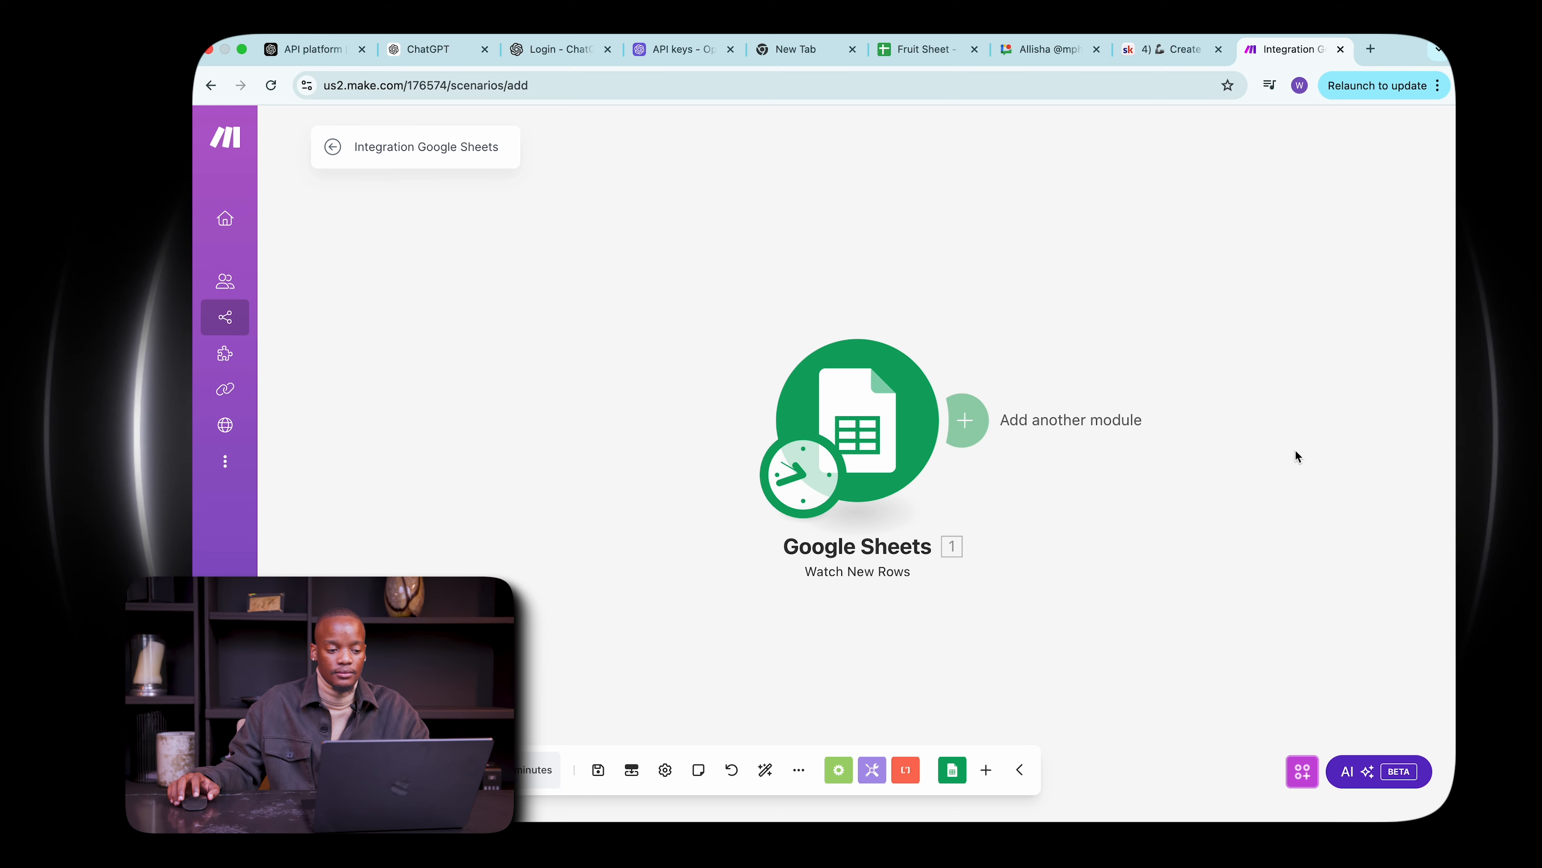
Switch to the Fruit Sheet spreadsheet and enter the header Fruit in A1 and Apple in A2.
left_click(923, 49)
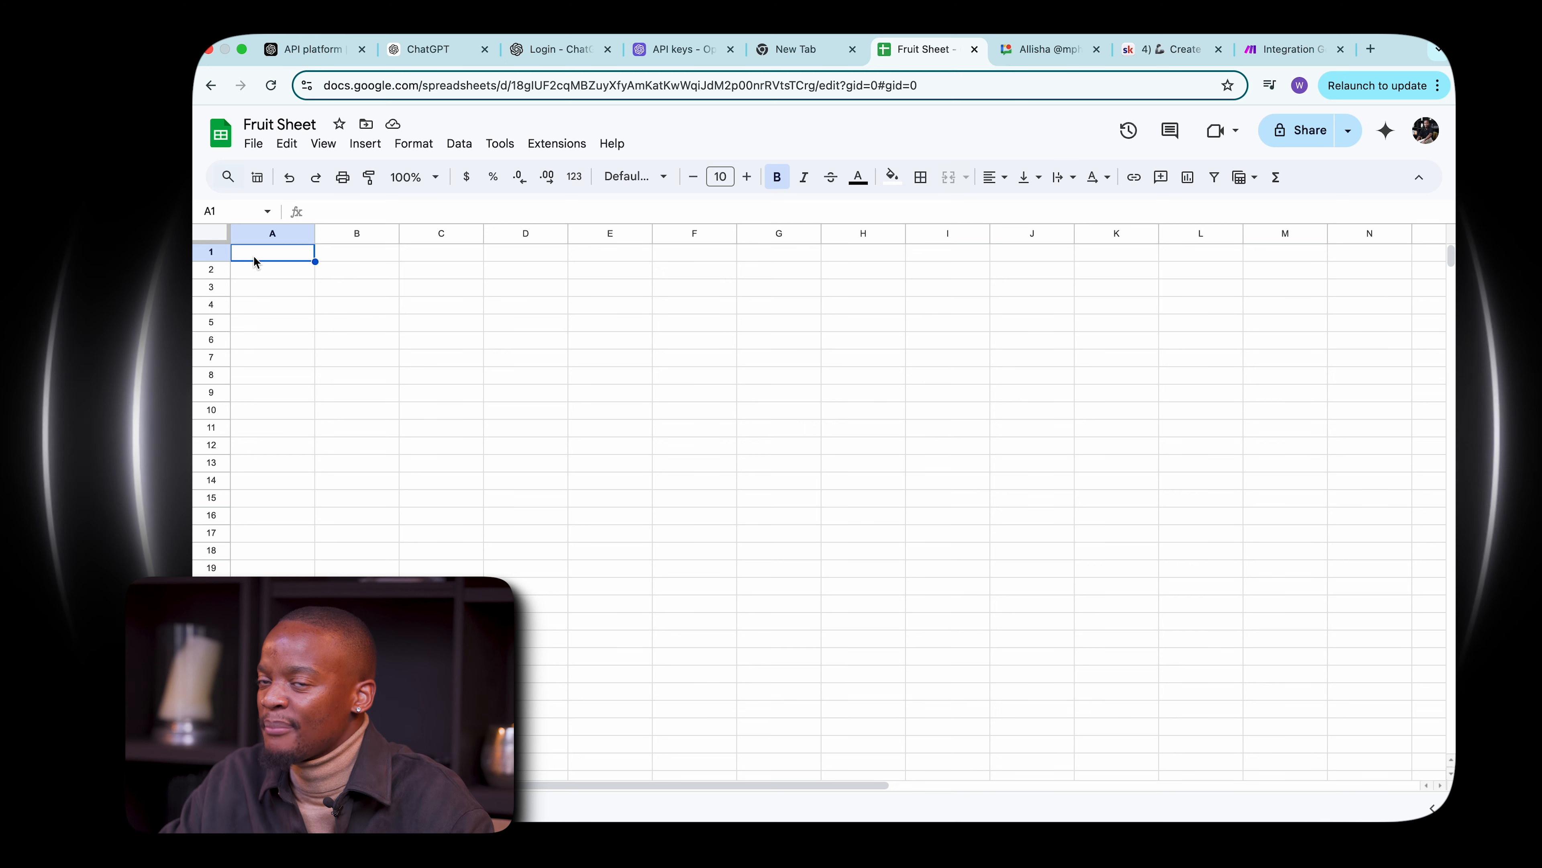
type("a")
key("BackSpace")
type("A")
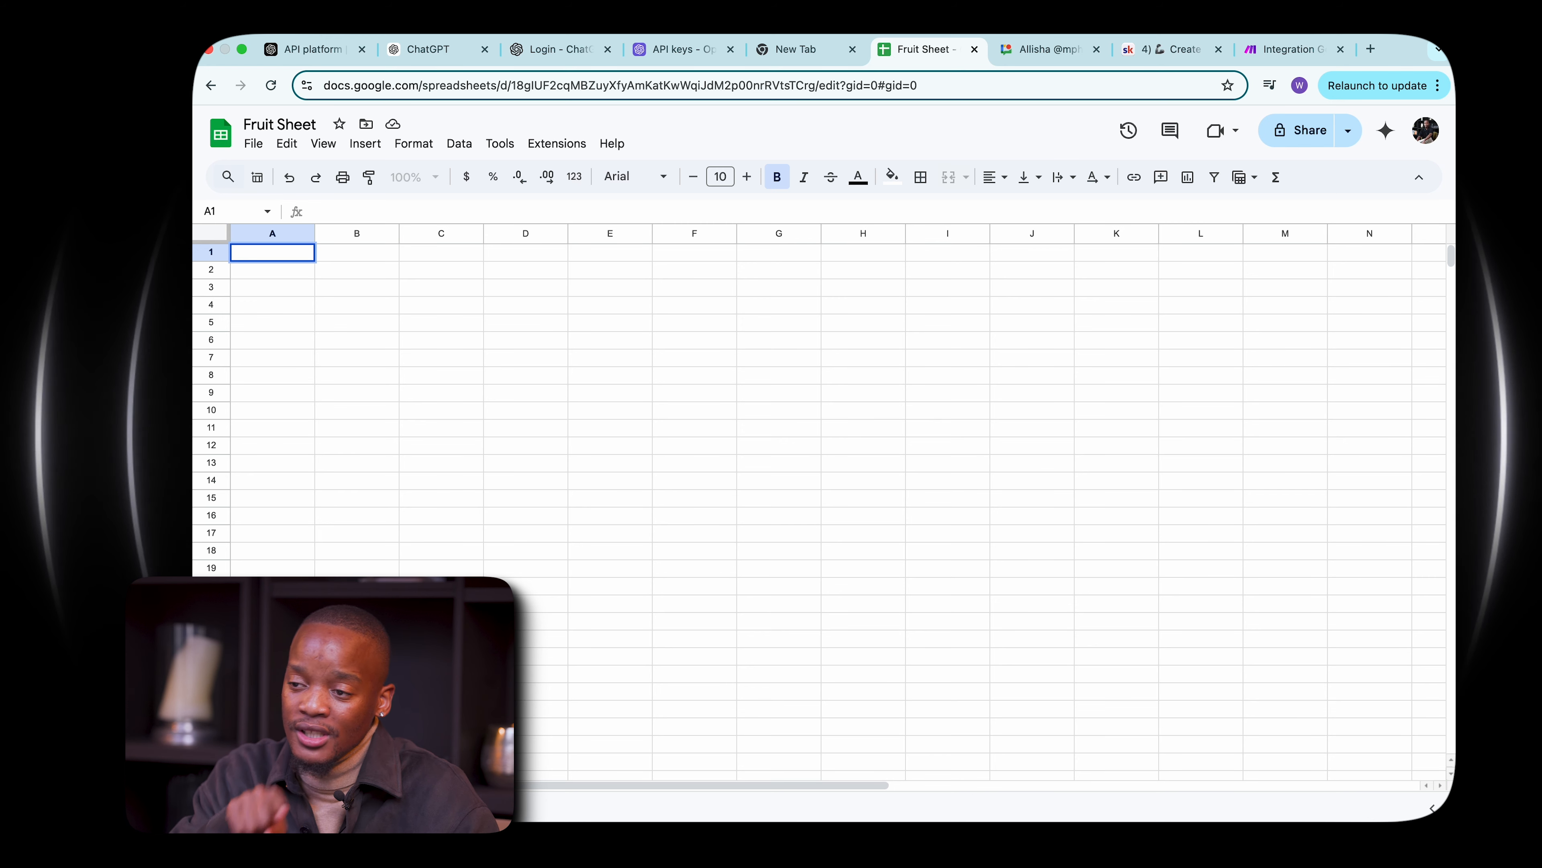
type("Fruit")
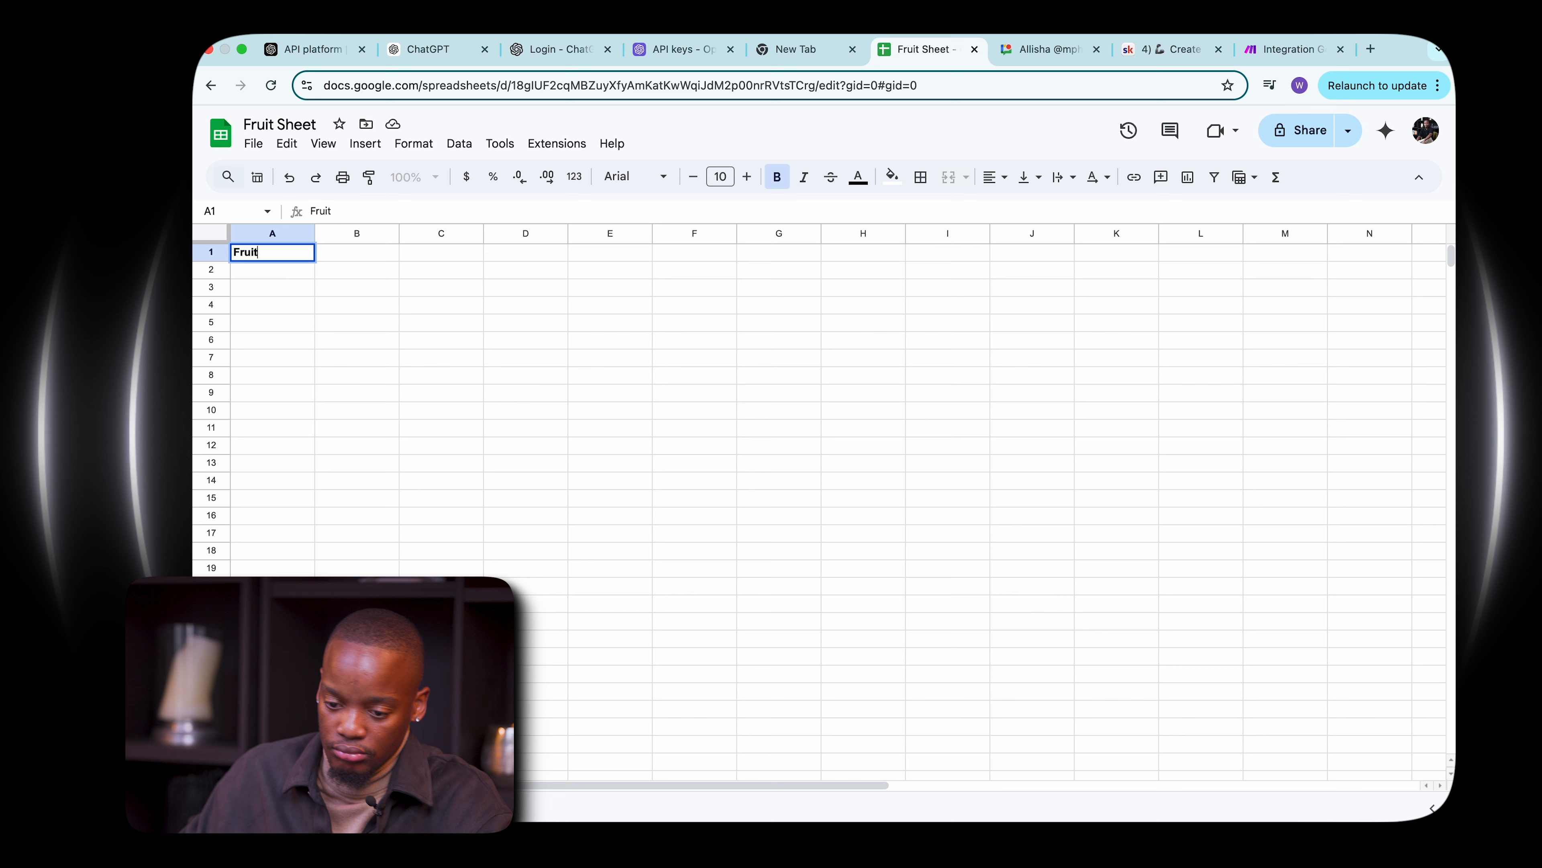
left_click(266, 271)
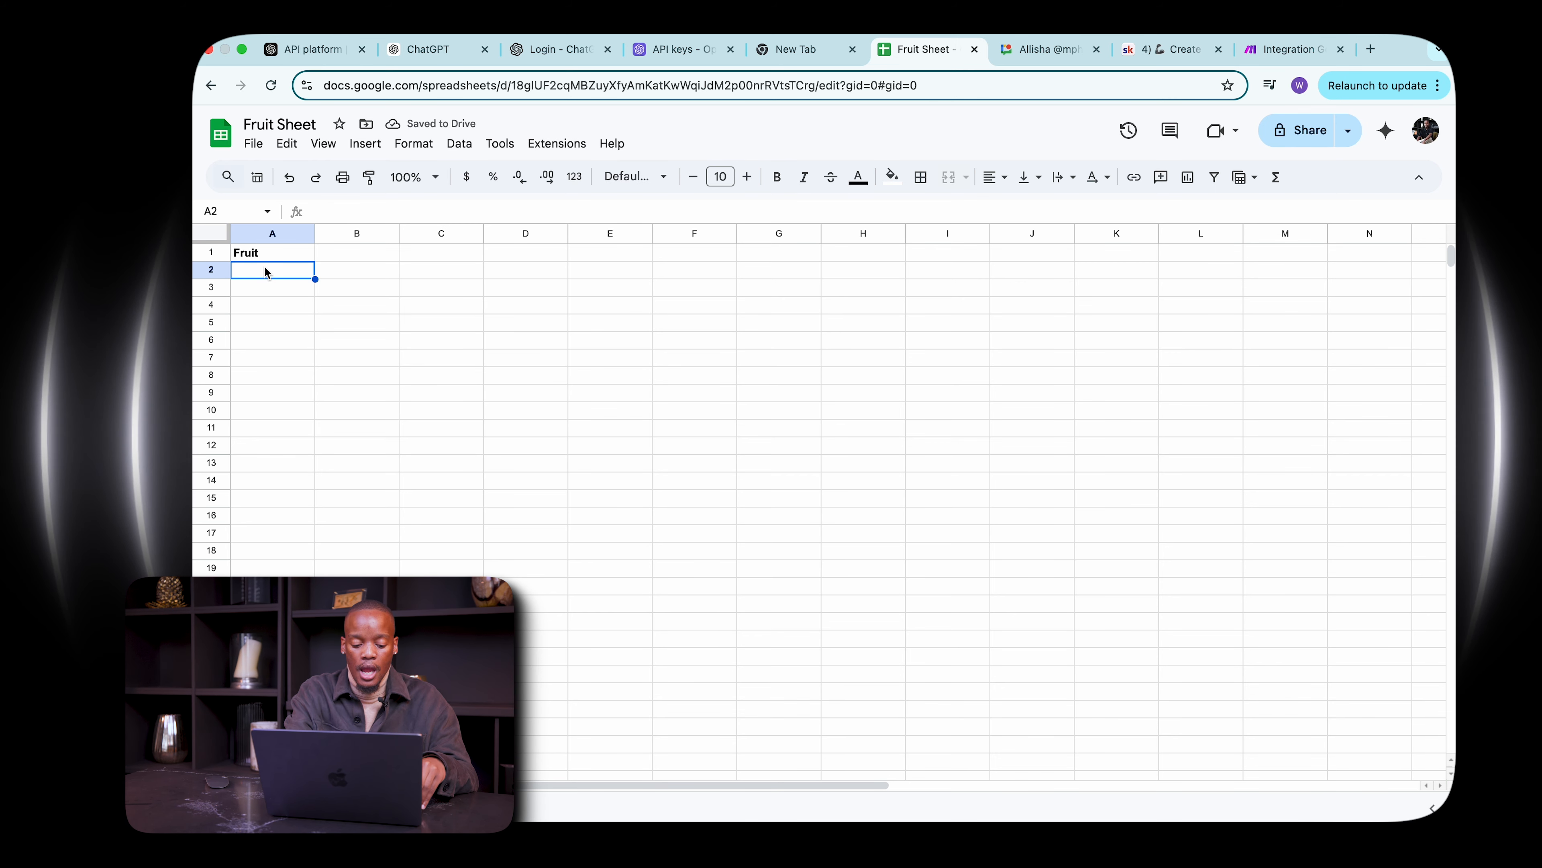
type("Apple")
key("Return")
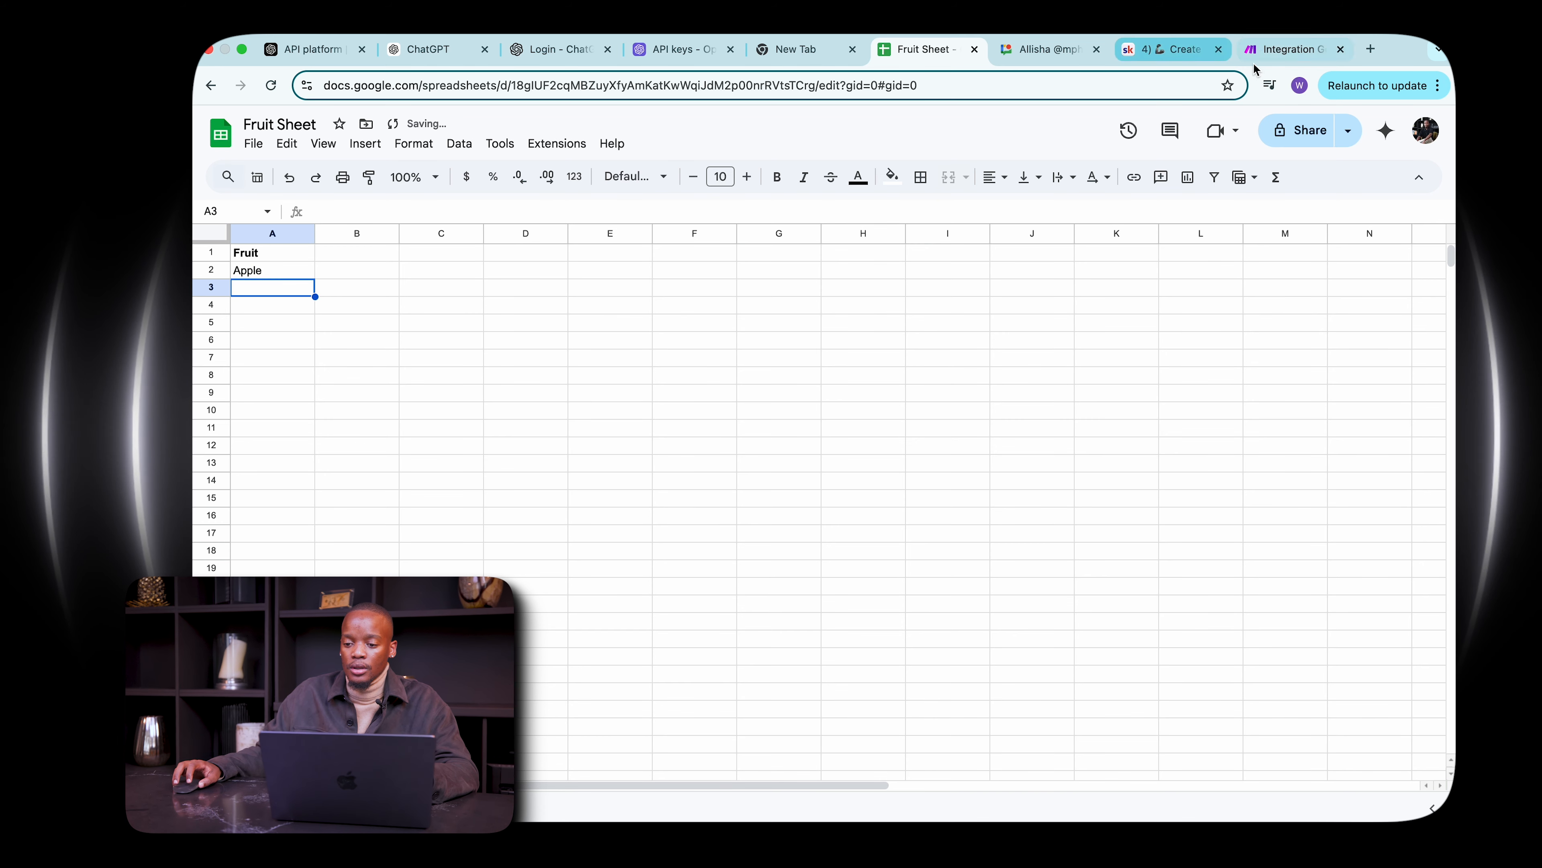
Return to the scenario and add an OpenAI Create a Completion (Prompt) module after the Google Sheets trigger.
left_click(1275, 50)
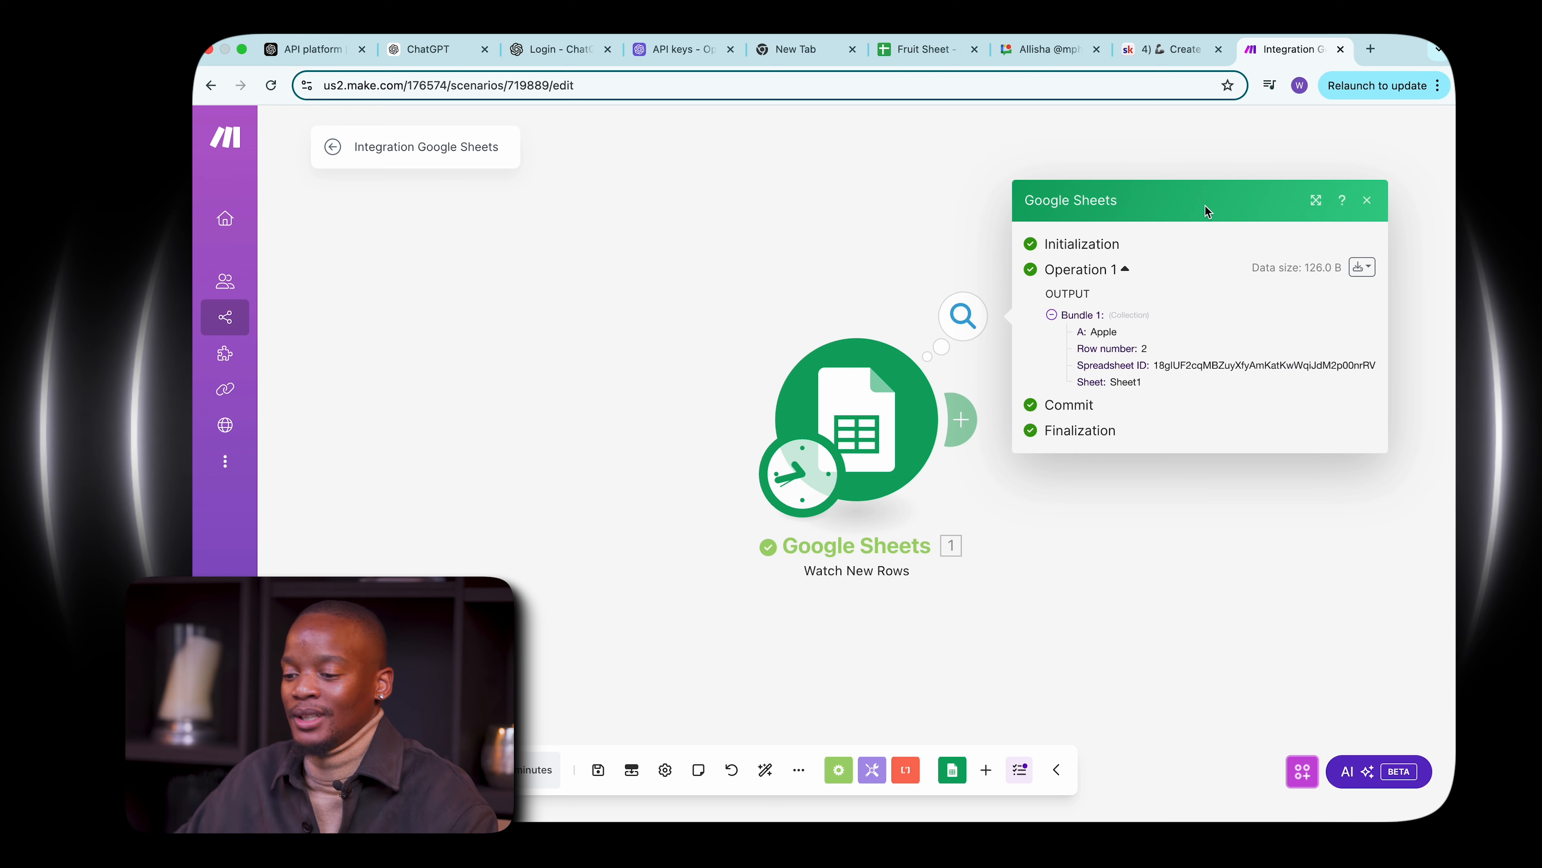
left_click(1368, 202)
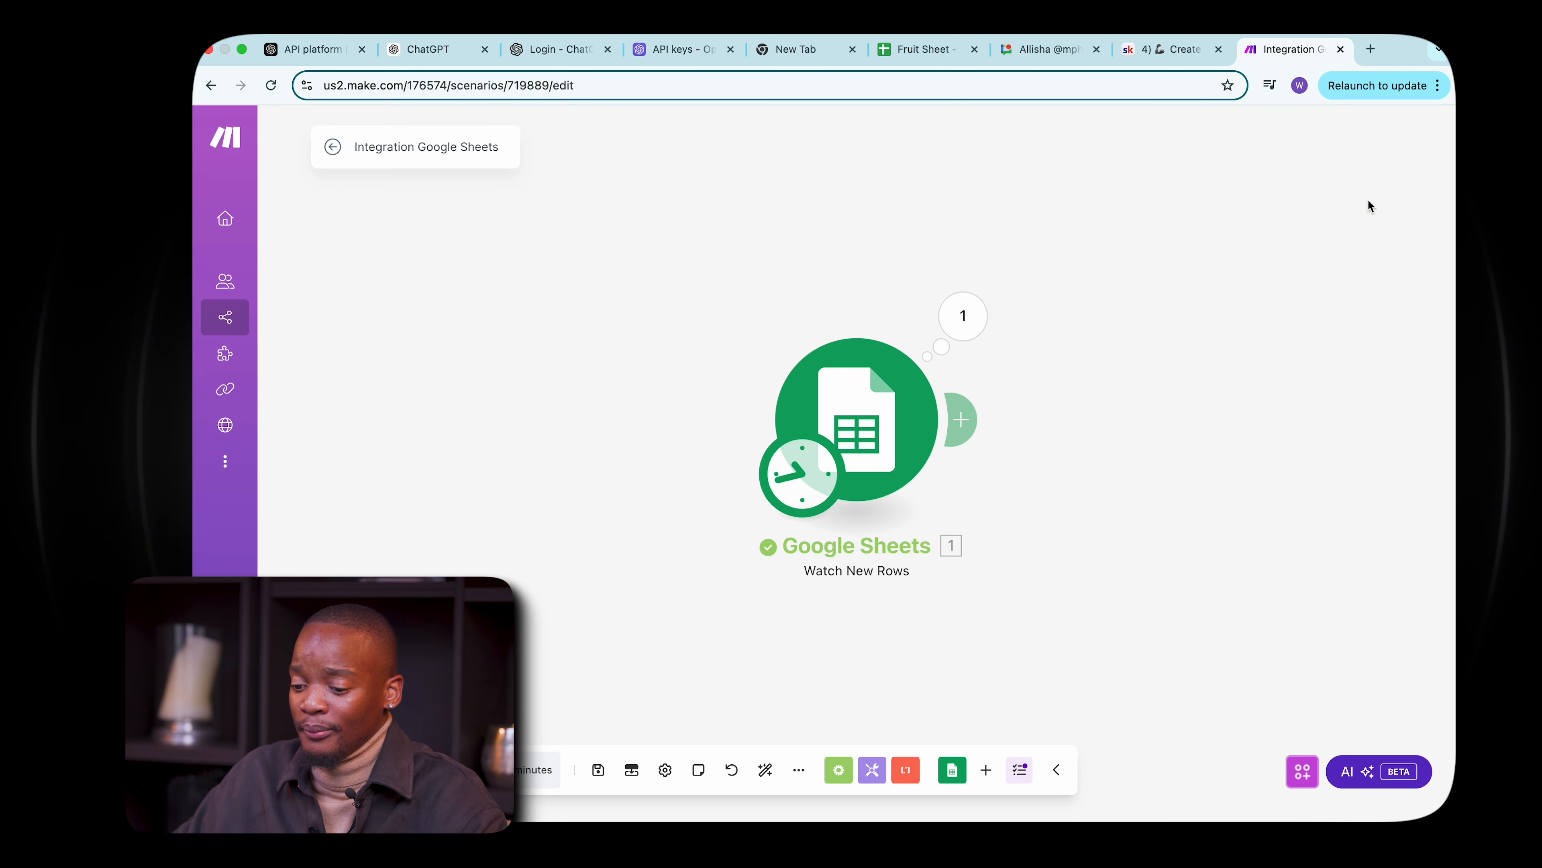
left_click(965, 420)
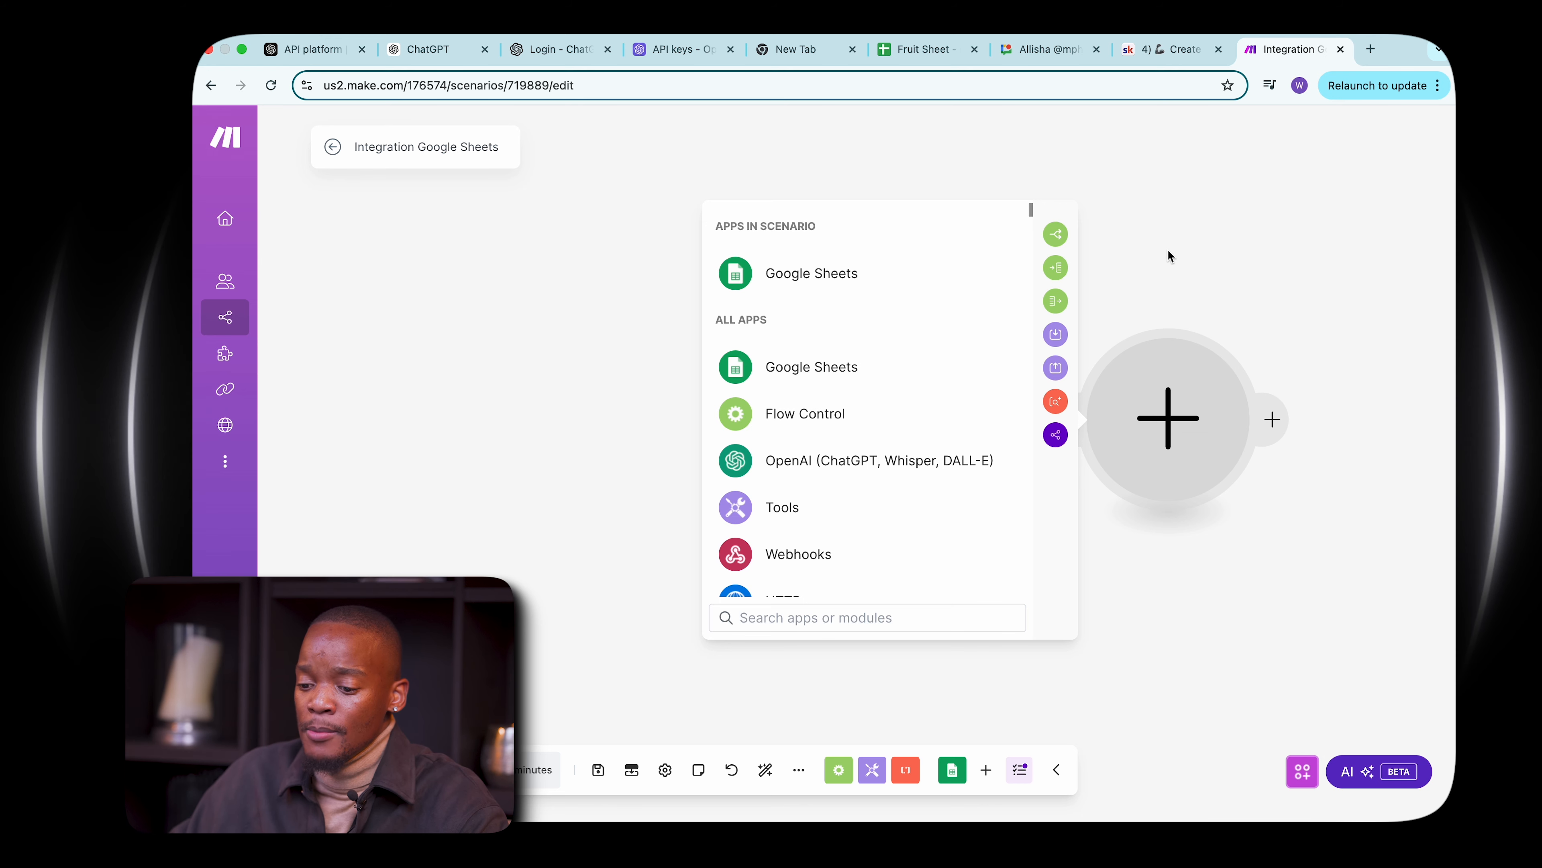
left_click(897, 463)
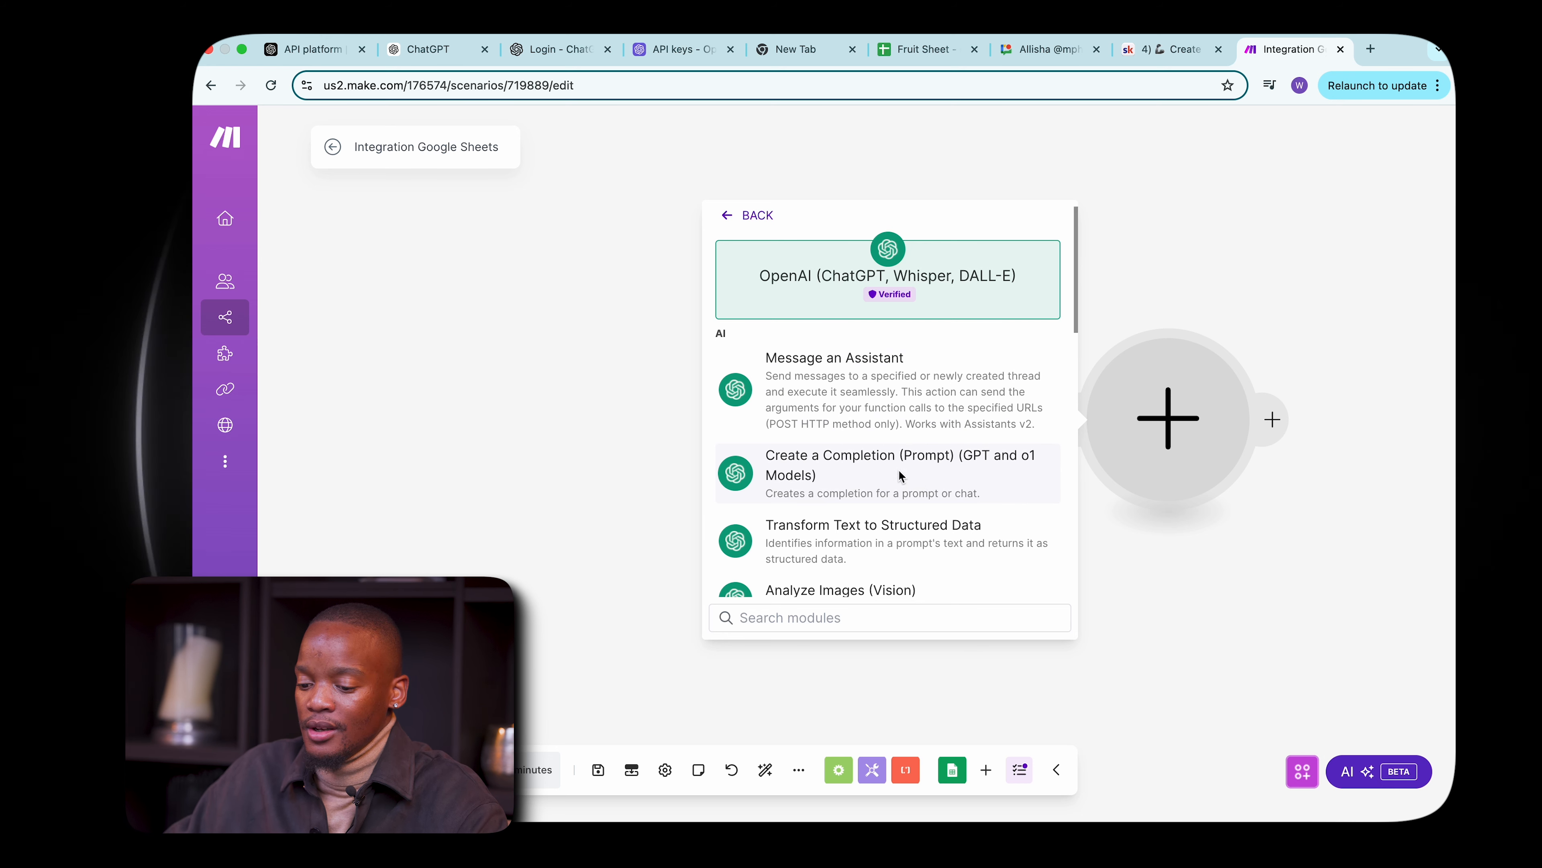
left_click(928, 468)
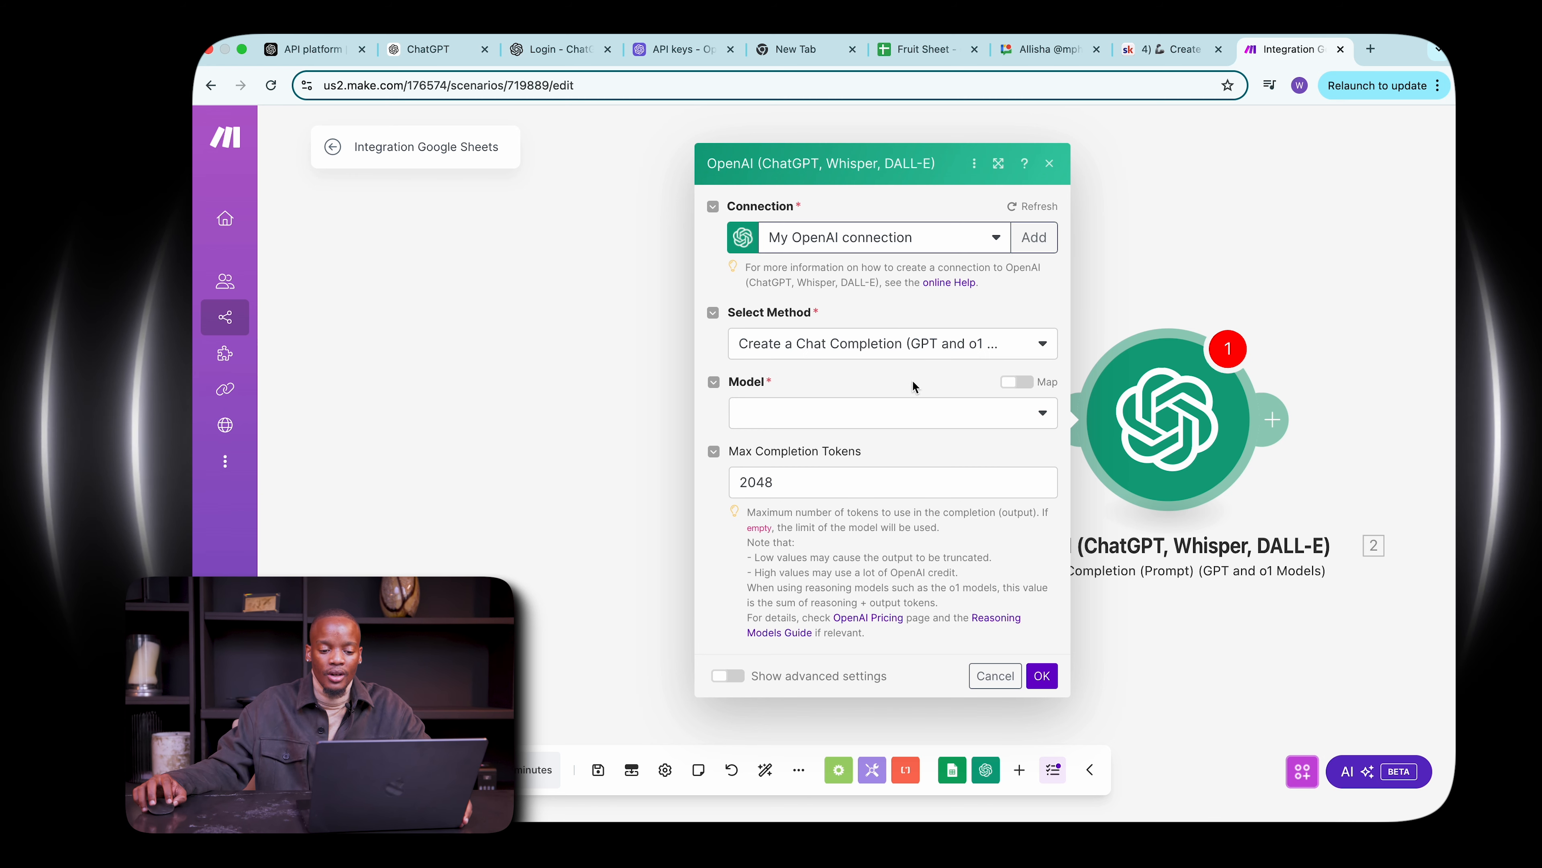
Set the OpenAI module's model to GPT-4o: chatgpt-4o-latest (system).
left_click(895, 414)
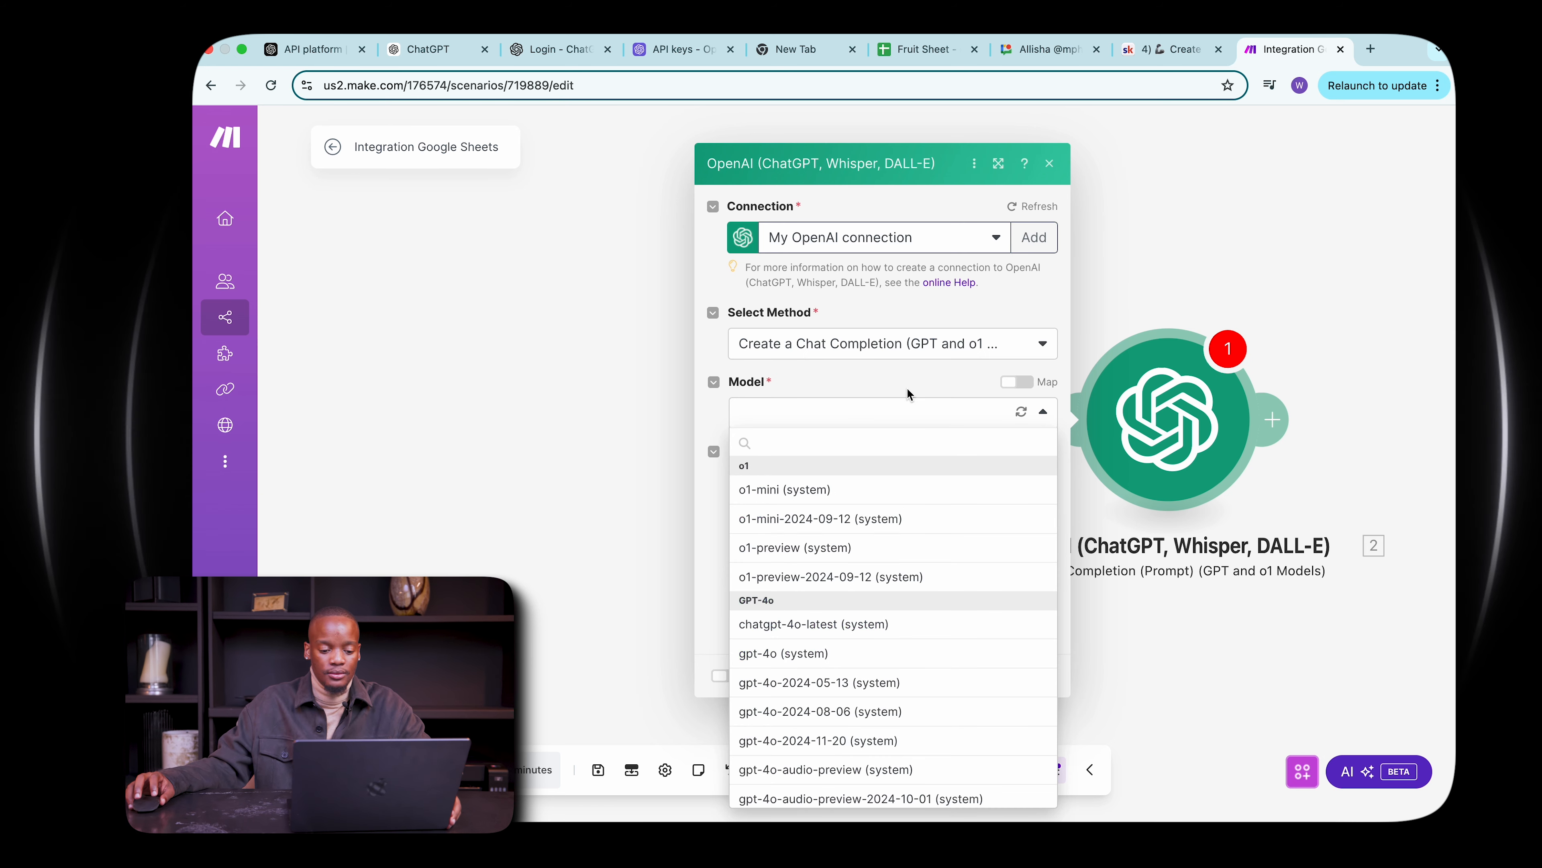
scroll(907, 556, "down", 3)
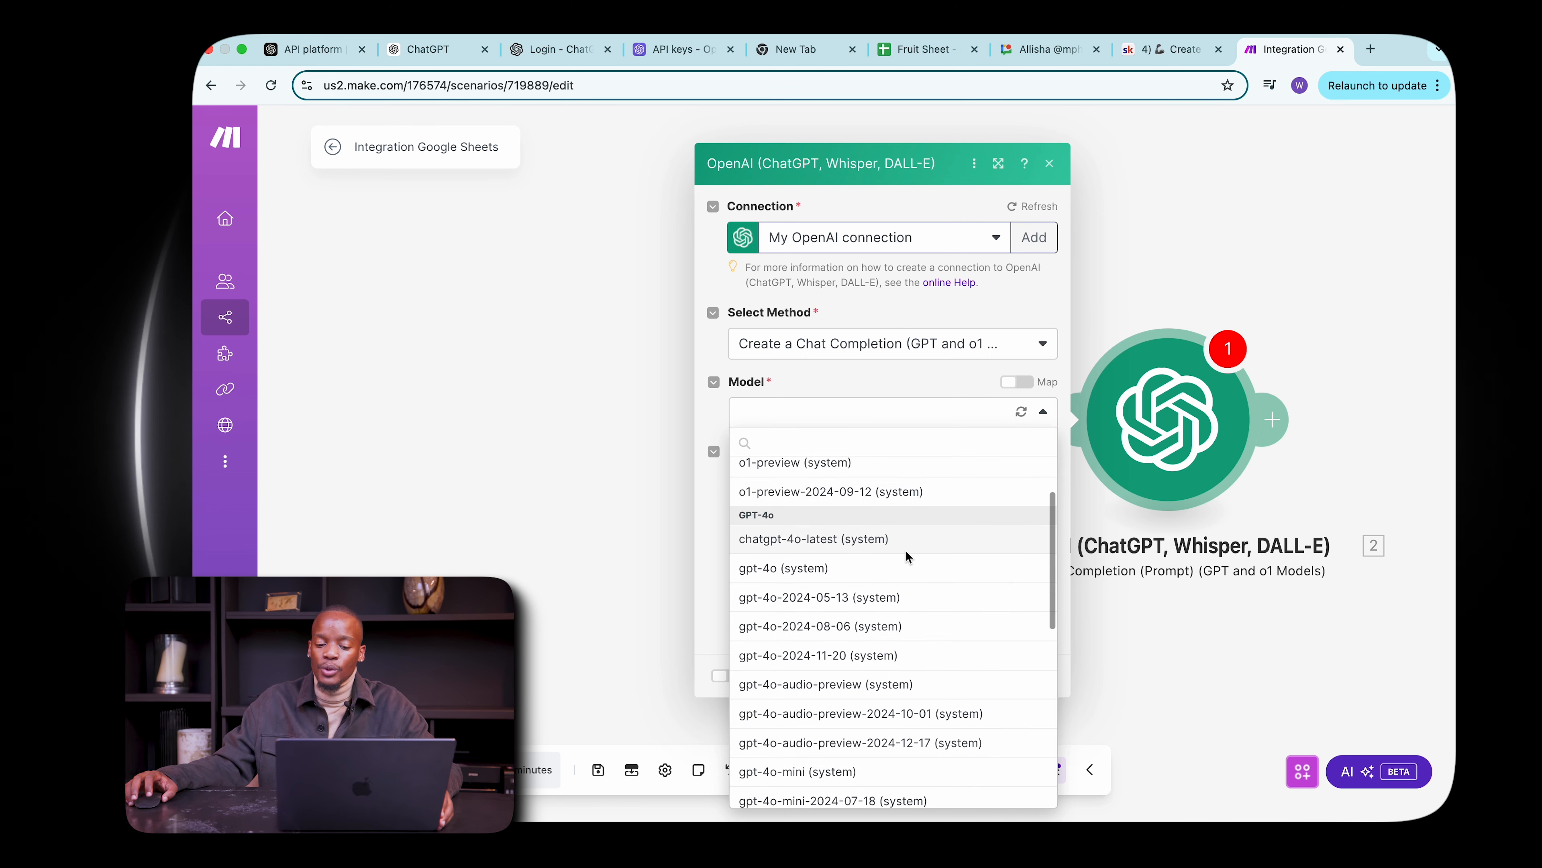
left_click(849, 542)
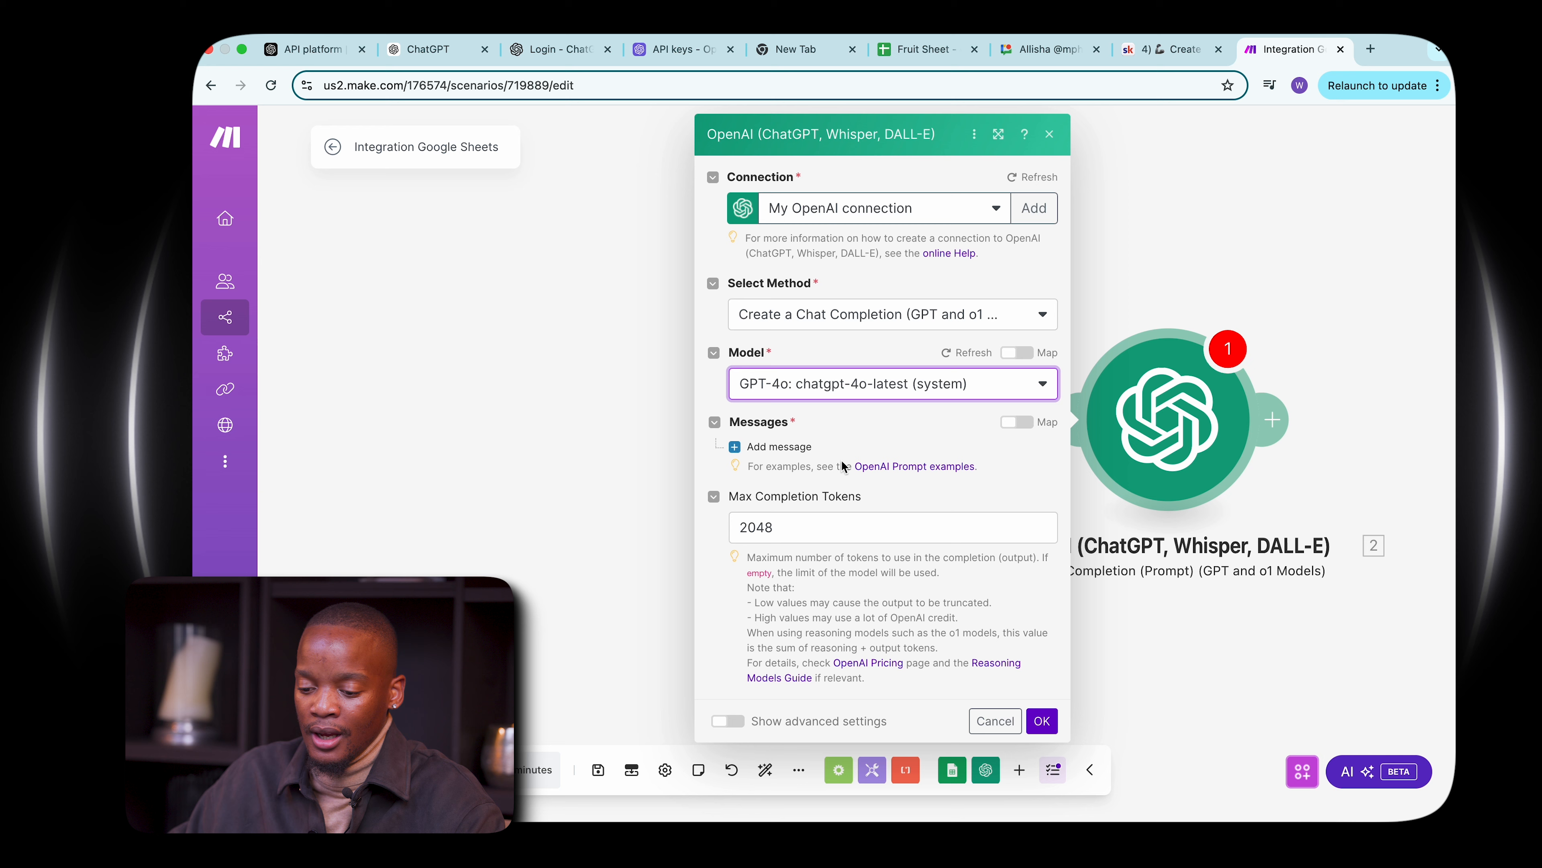
Add a message to the completion and set its role to User.
left_click(736, 449)
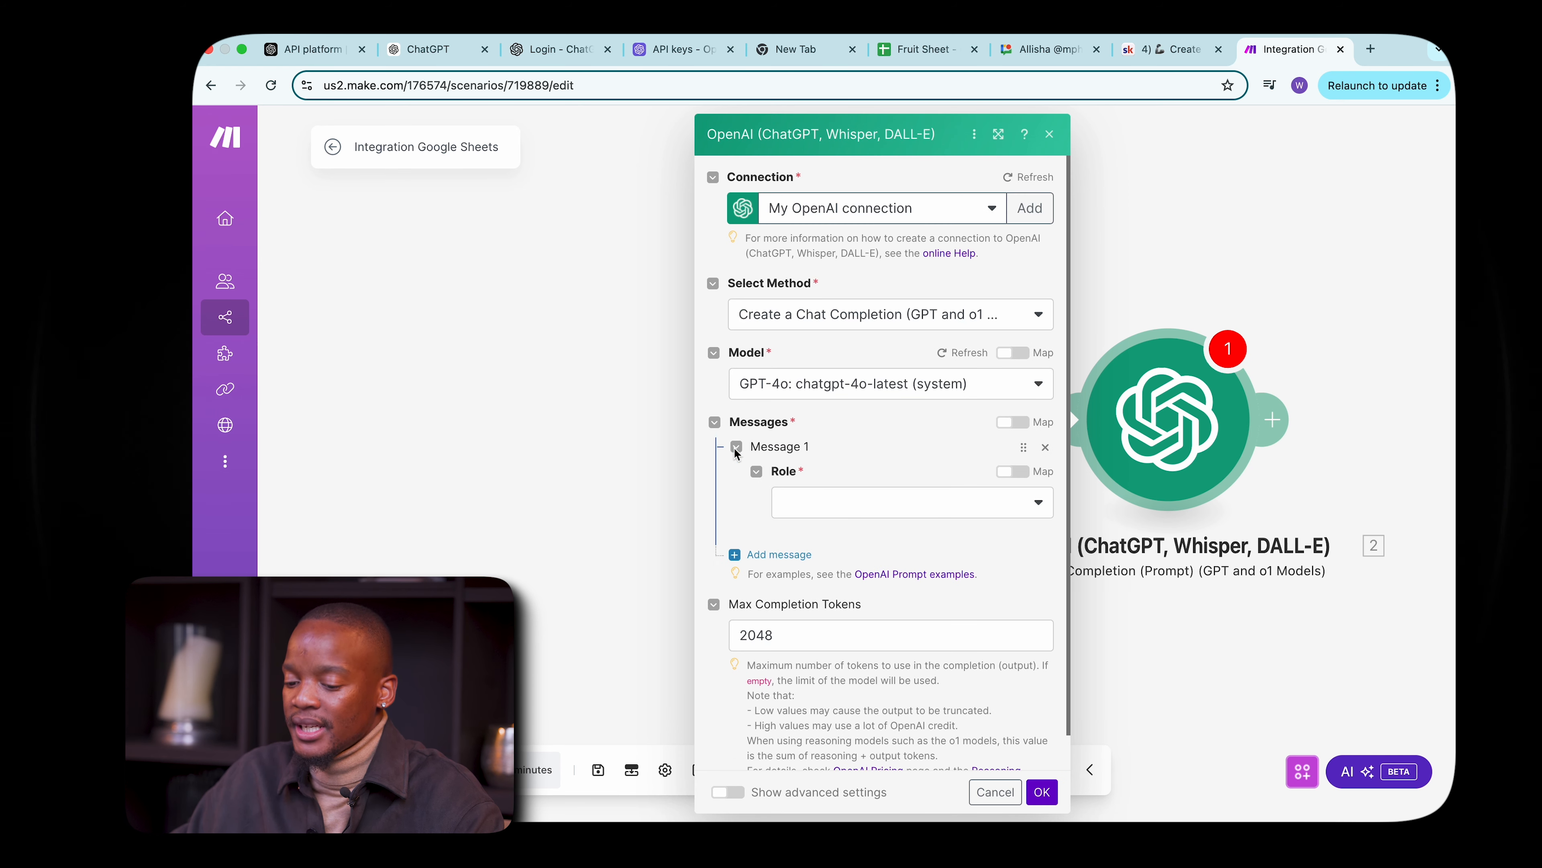
scroll(895, 526, "down", 1)
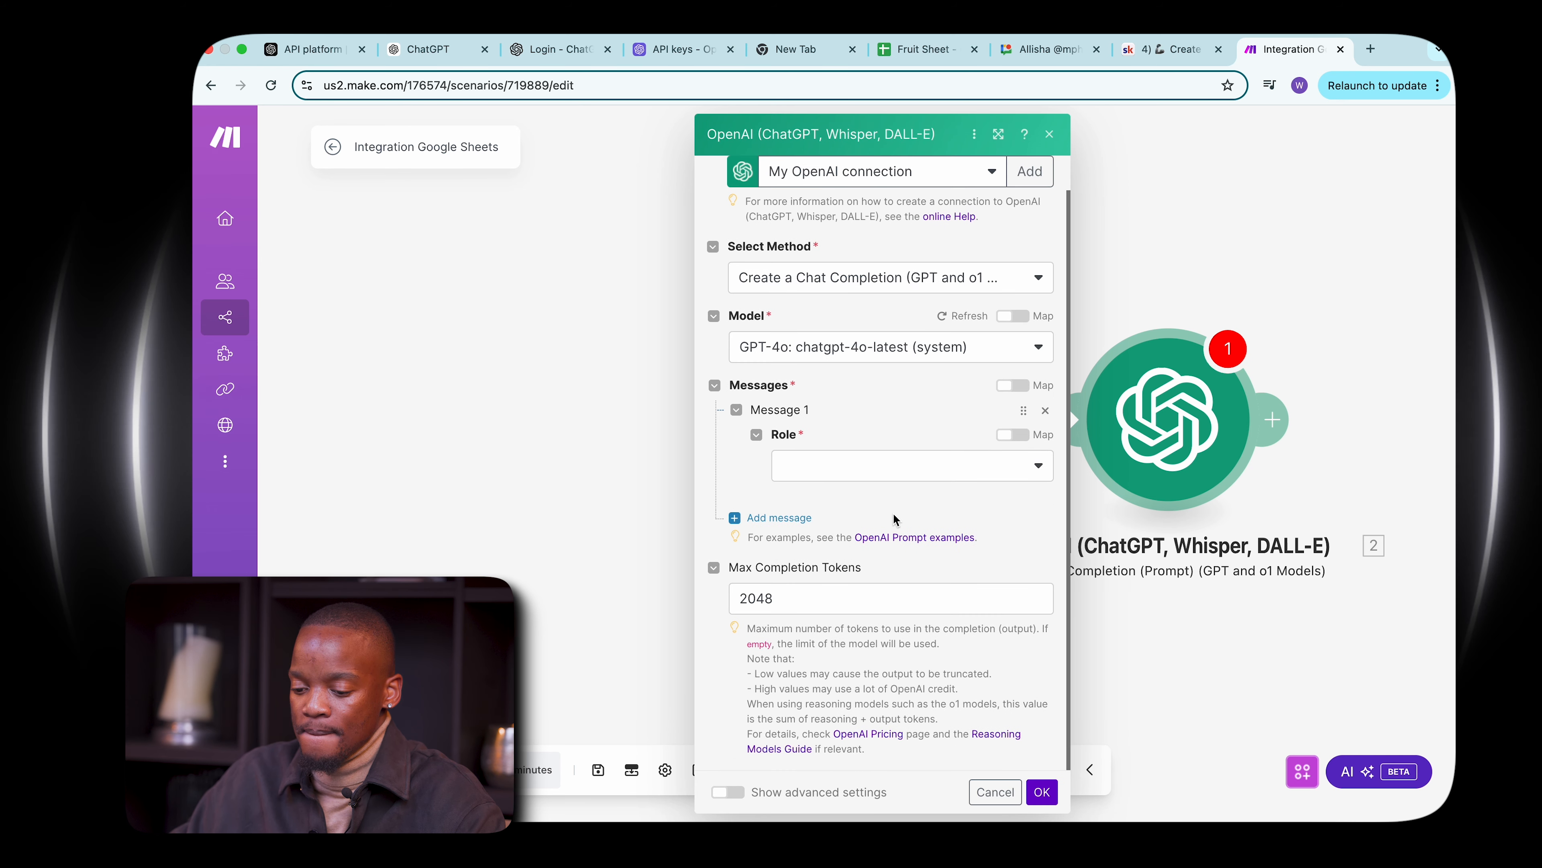
left_click(1011, 472)
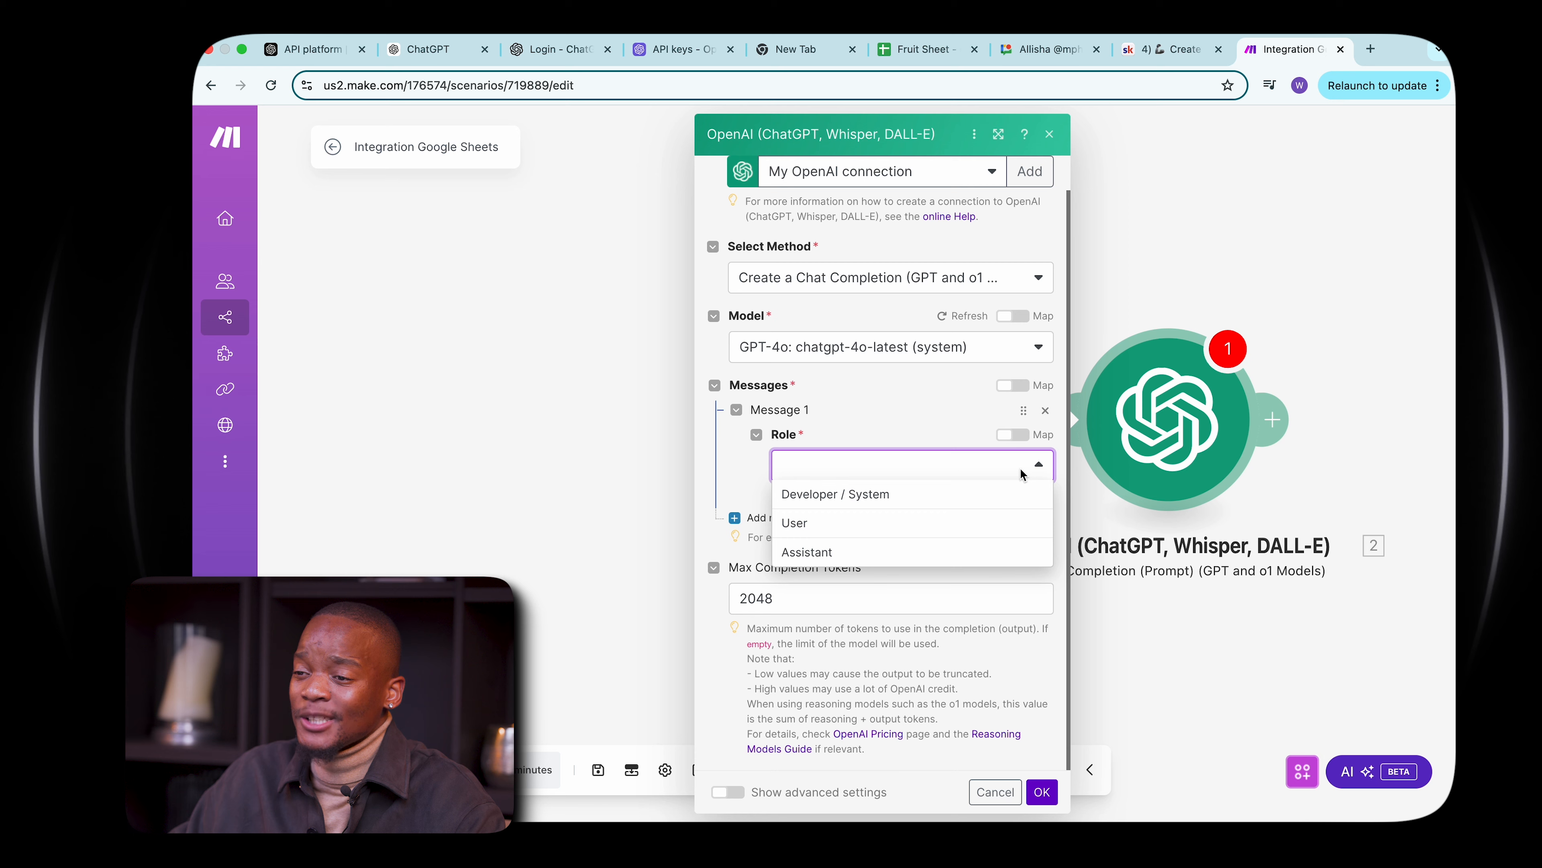
left_click(832, 524)
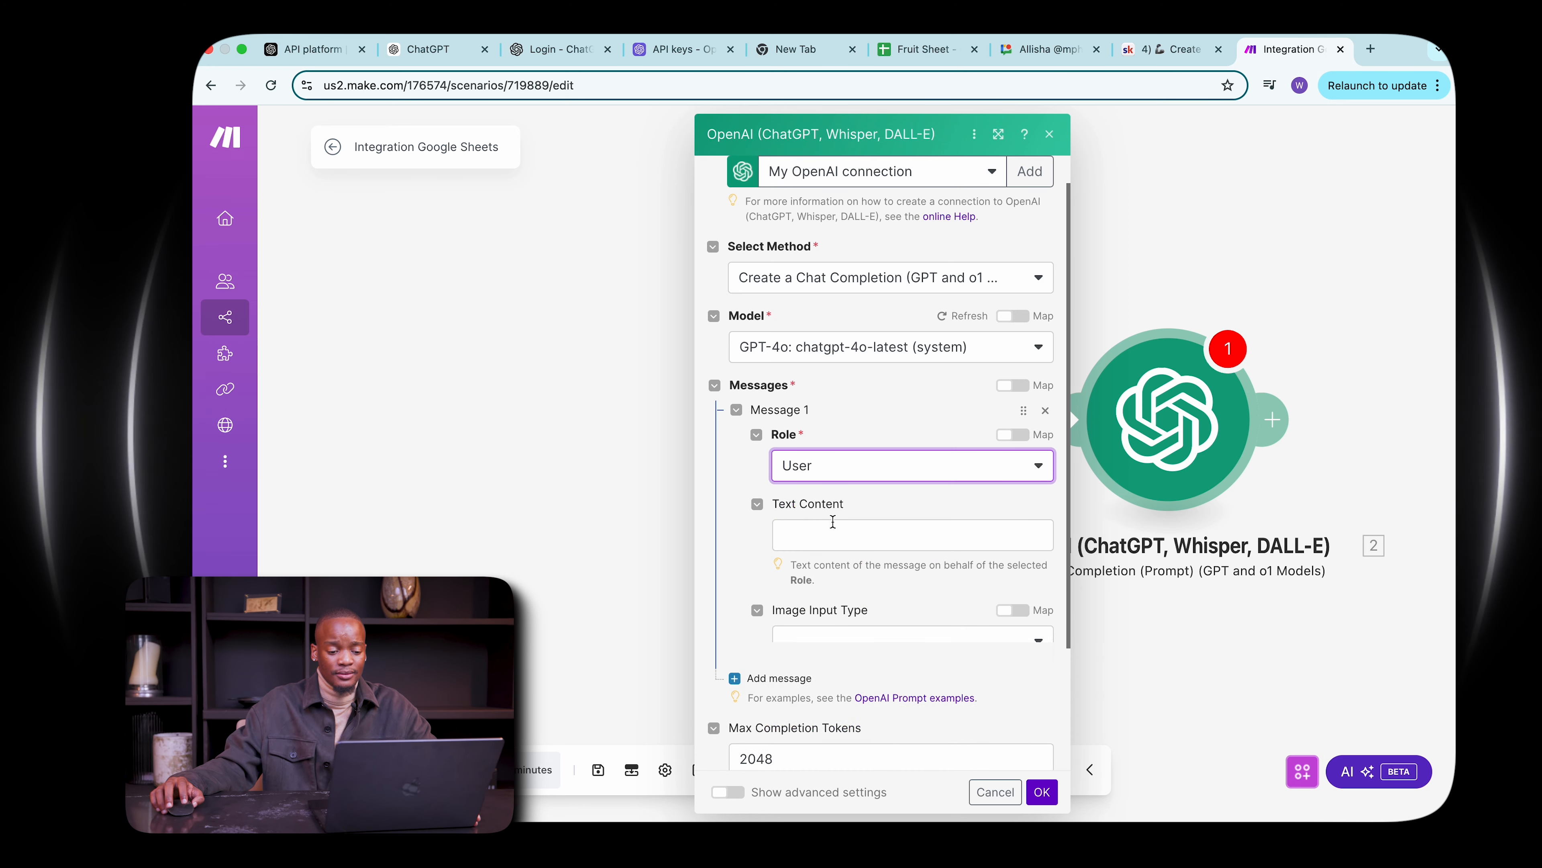
Set the message text to "What is the colour of this fruit" followed by the sheet's mapped A column value.
left_click(833, 533)
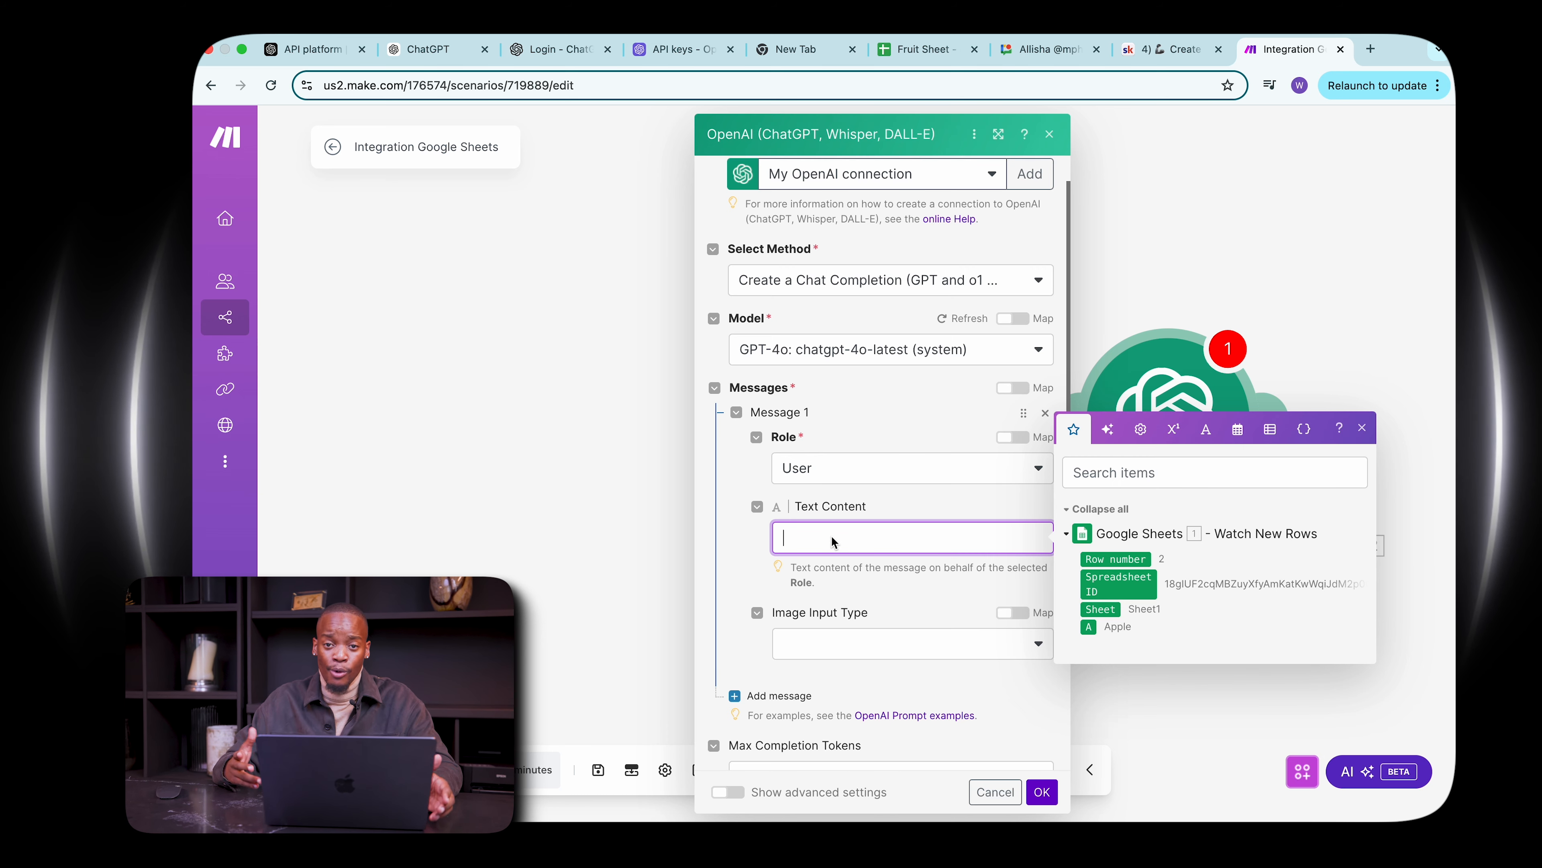
key("Caps_Lock")
type("What is the colour of this fru")
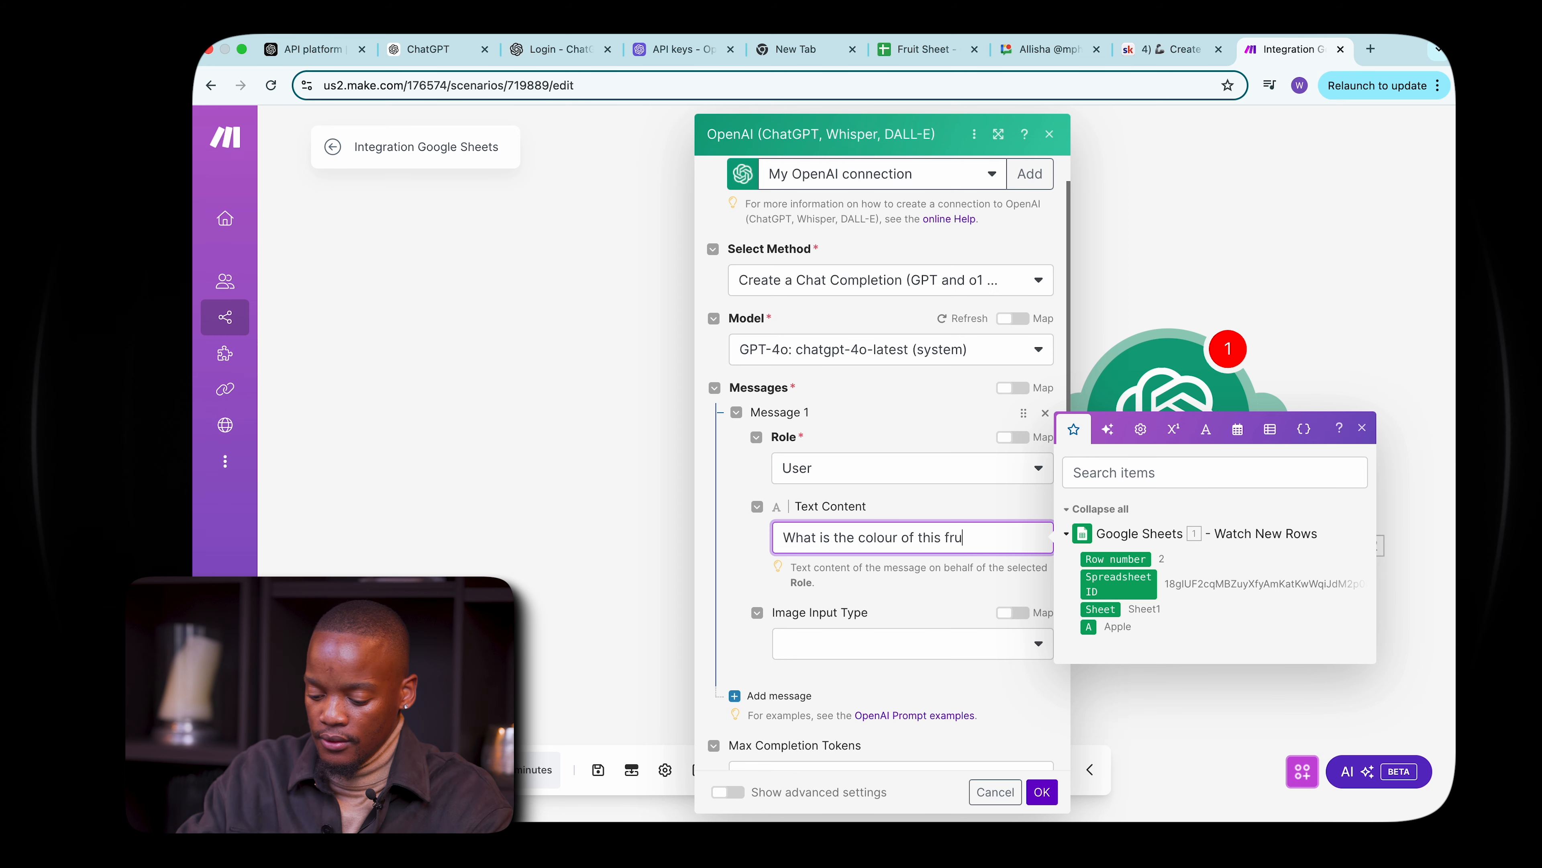
left_click(1088, 626)
Set the Max Completion Tokens value to 0.
scroll(881, 608, "down", 3)
left_click(803, 600)
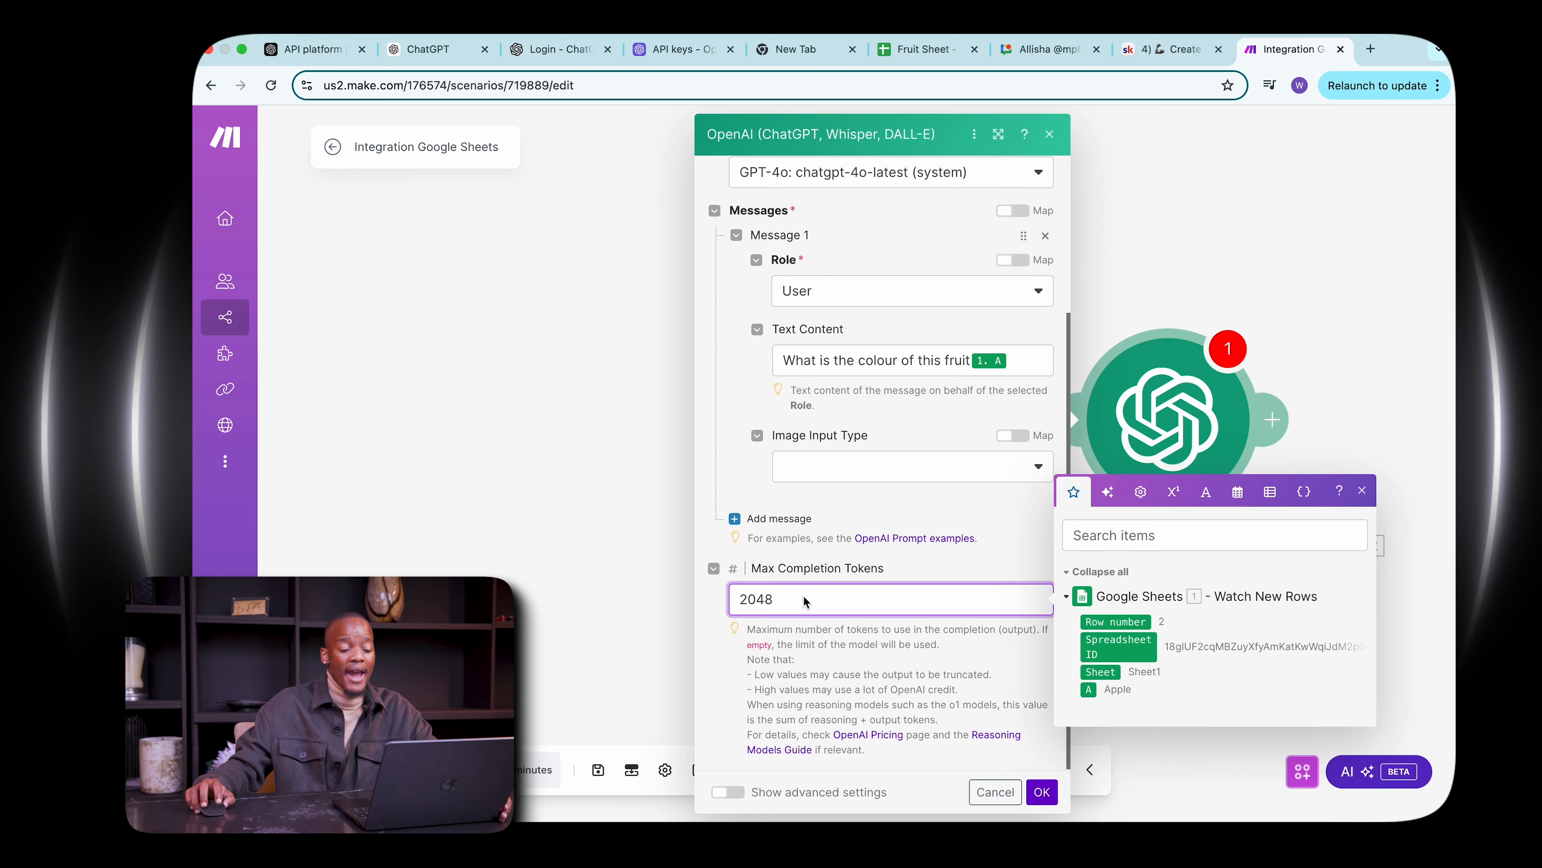
key("BackSpace")
key("BackSpace")
key("BackSpace")
key("BackSpace")
type("0")
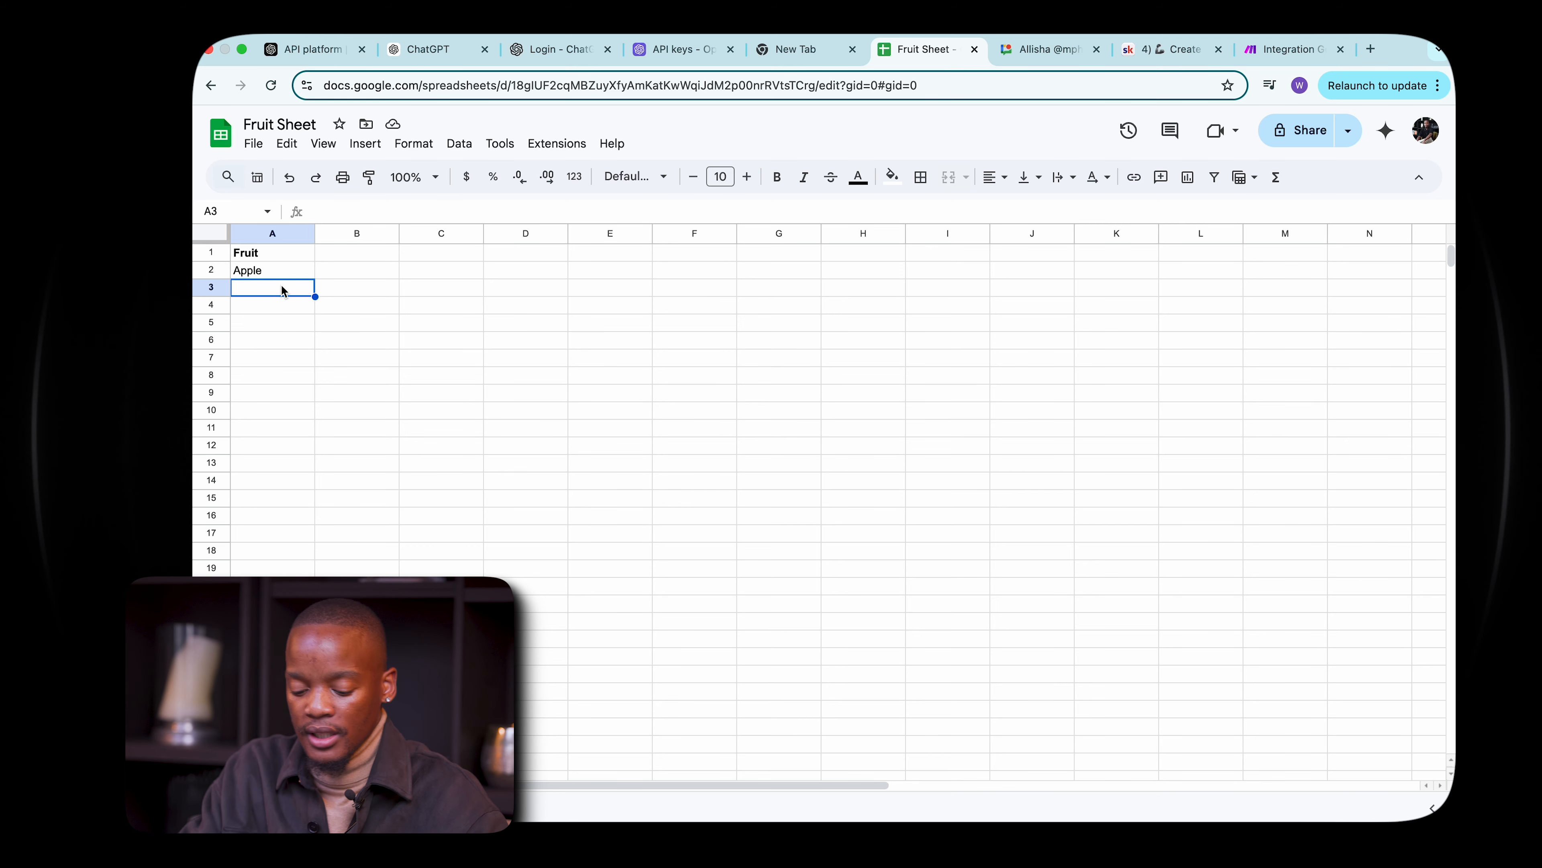
In the Fruit Sheet spreadsheet, enter Banana in cell A3.
type("Banana")
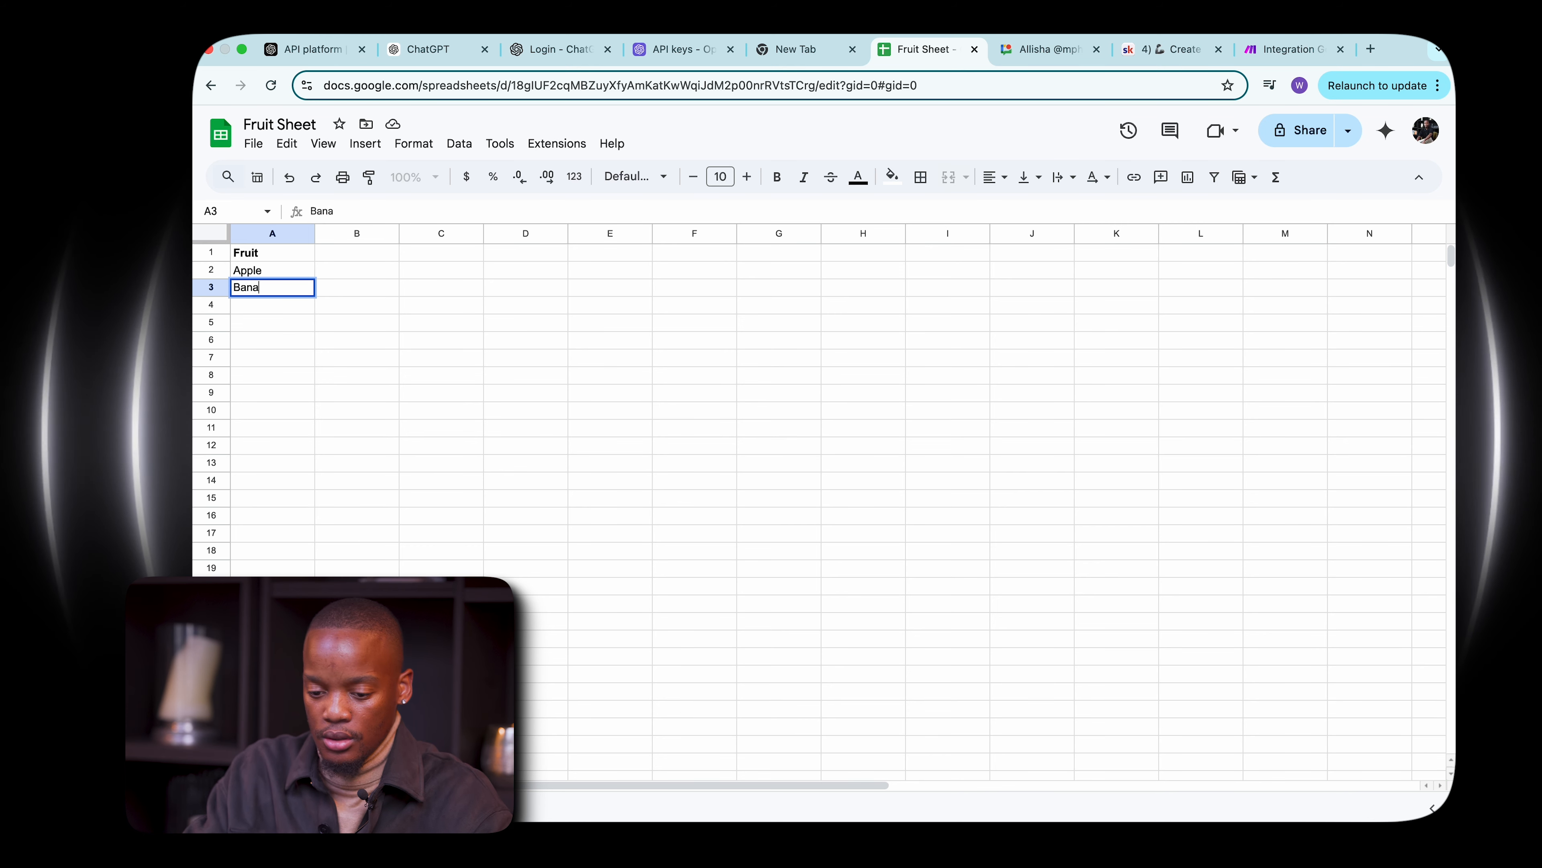
left_click(329, 293)
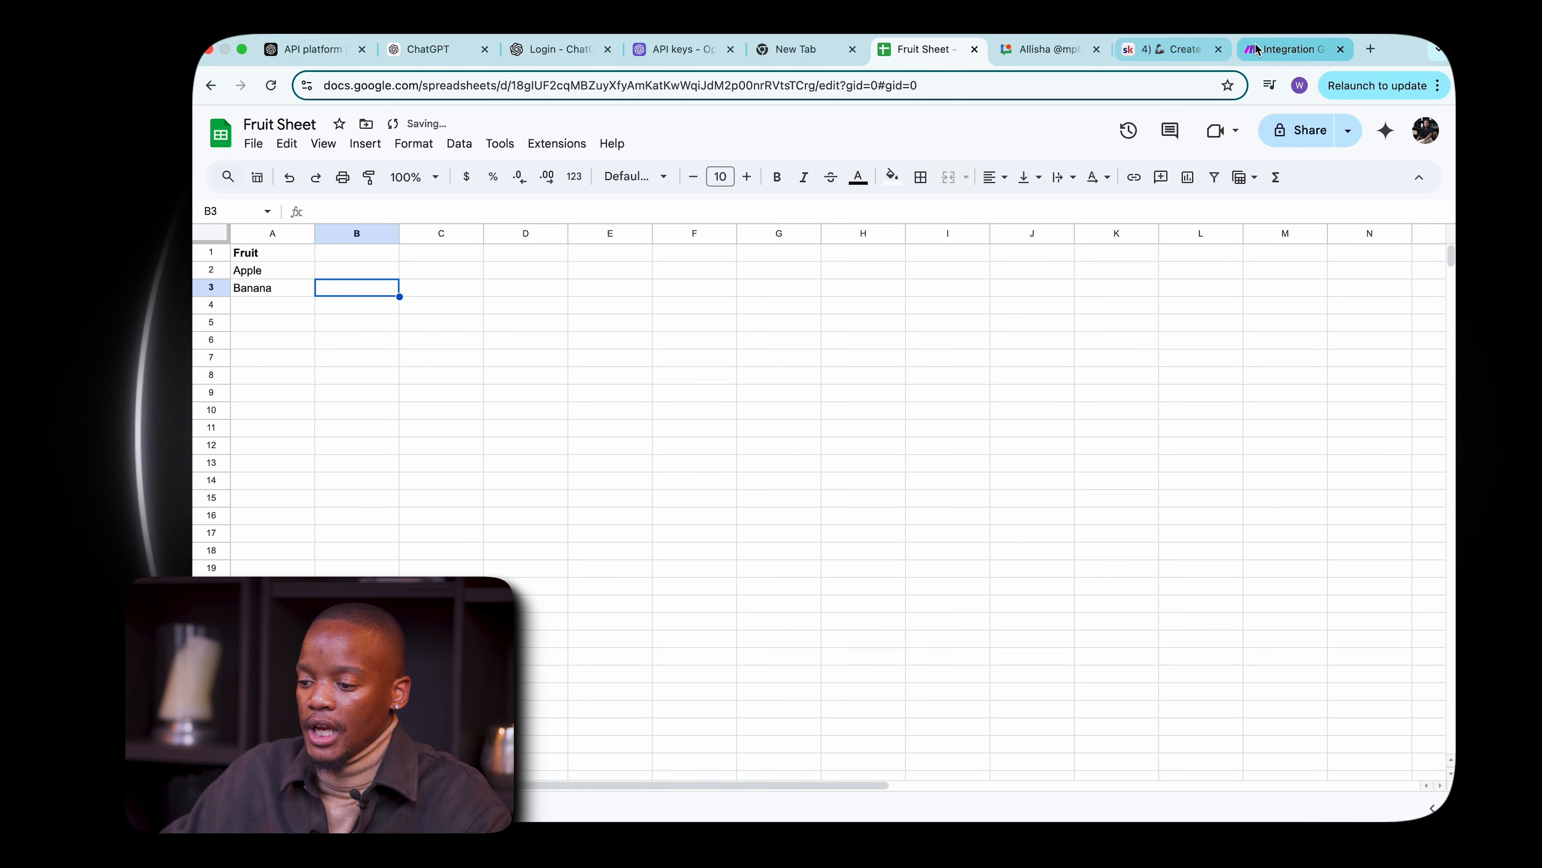
Return to the scenario, run it once, and open the OpenAI module's execution output.
left_click(1287, 49)
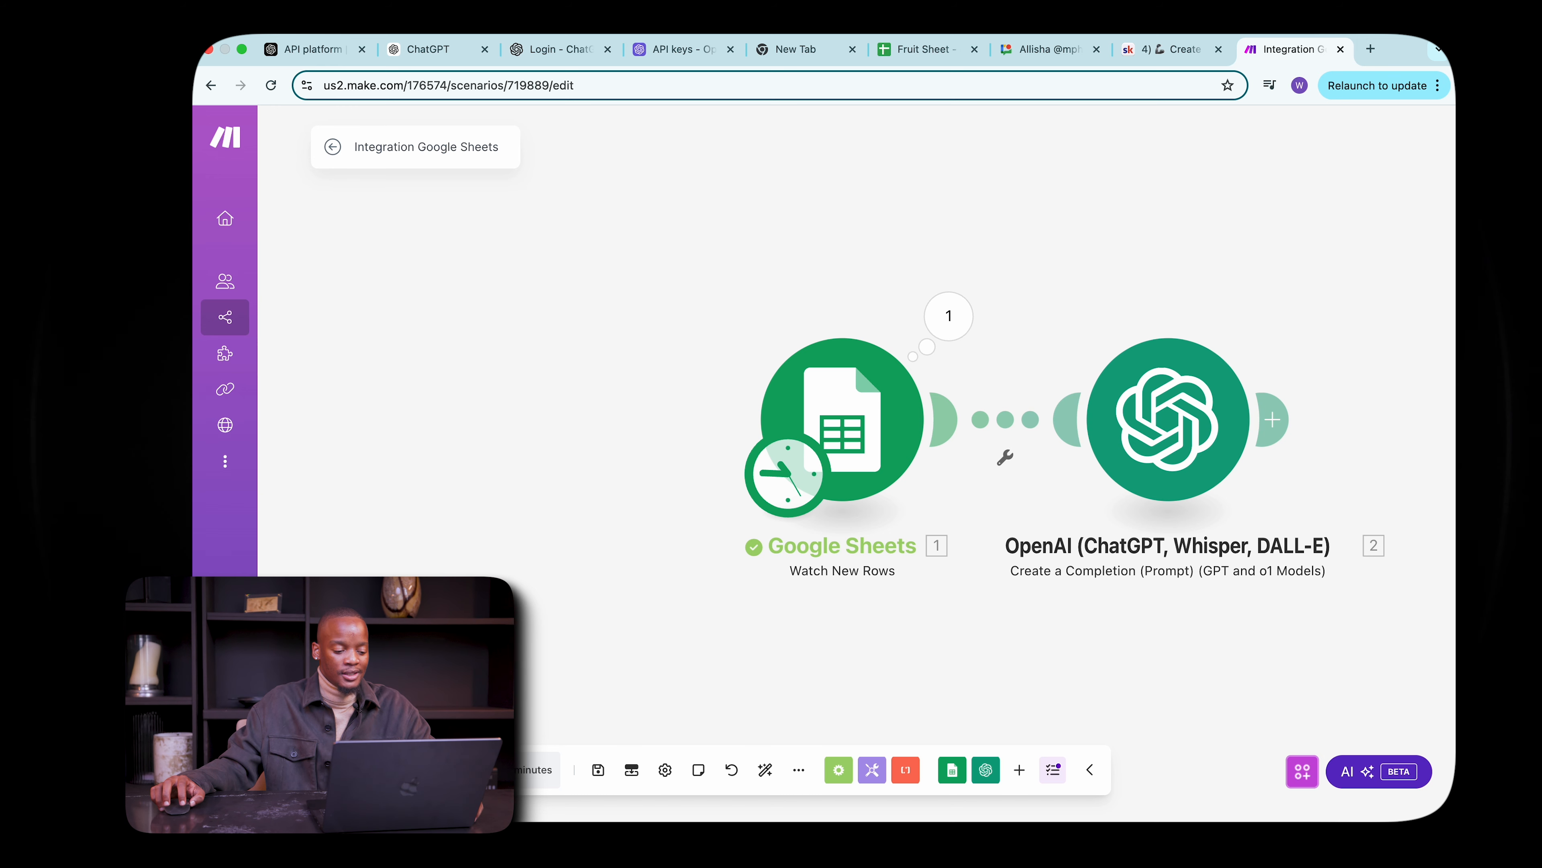
left_click(369, 769)
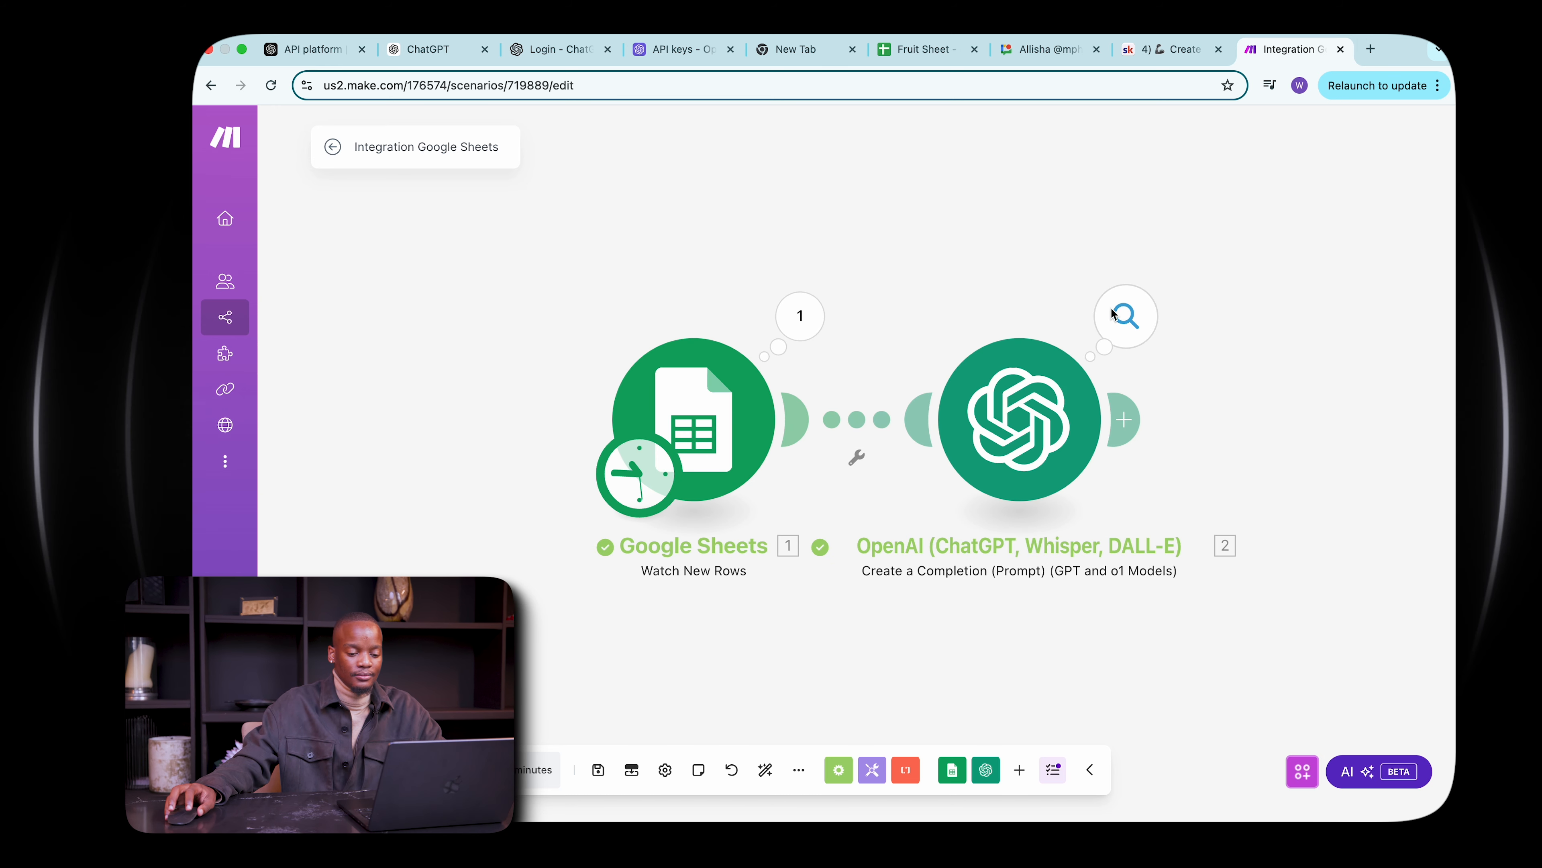
left_click(1117, 314)
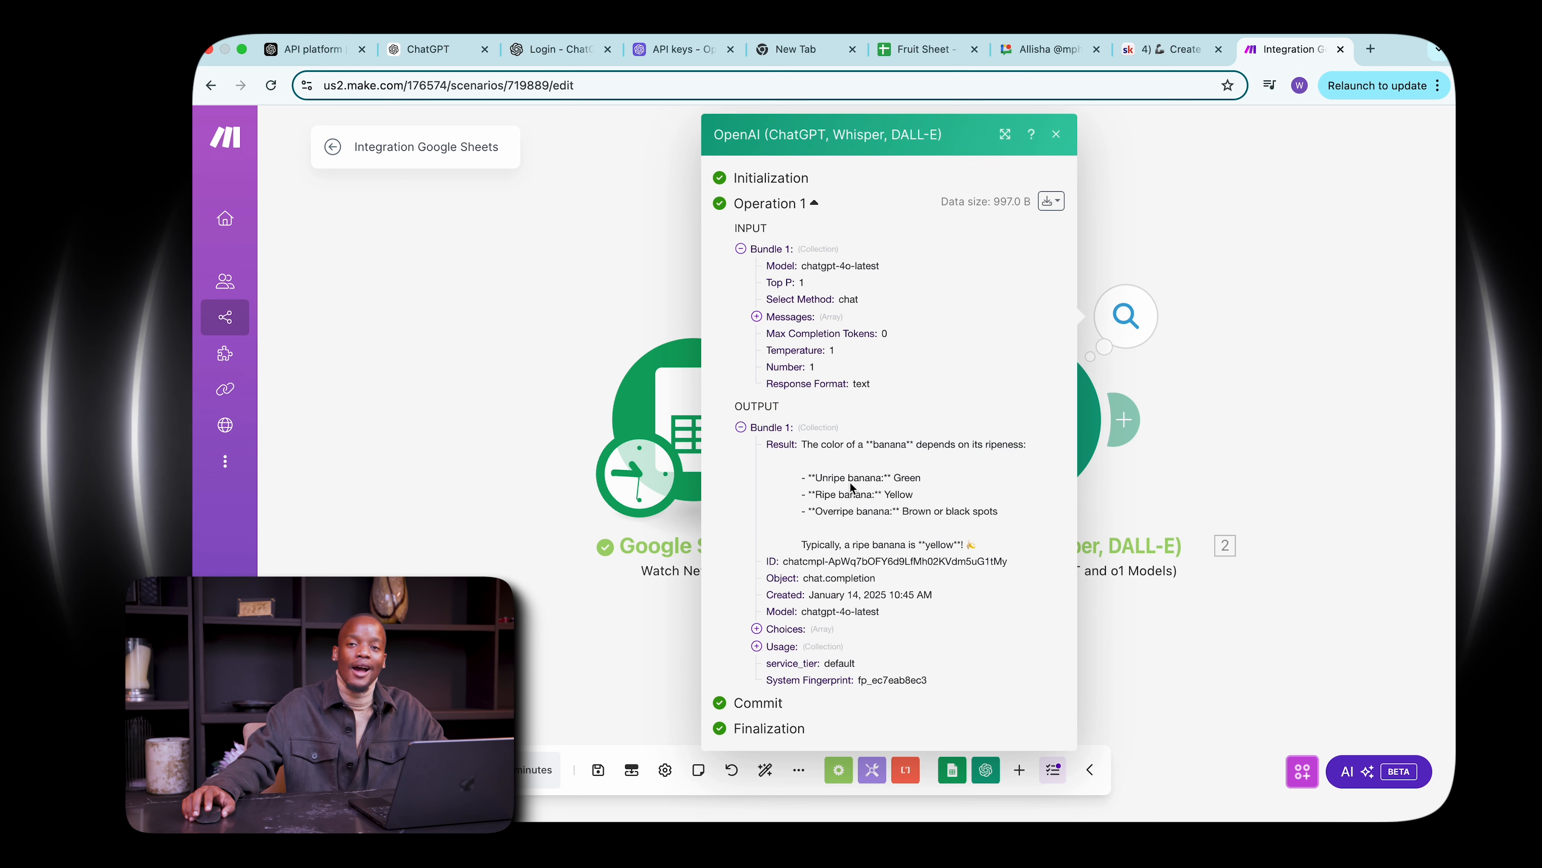